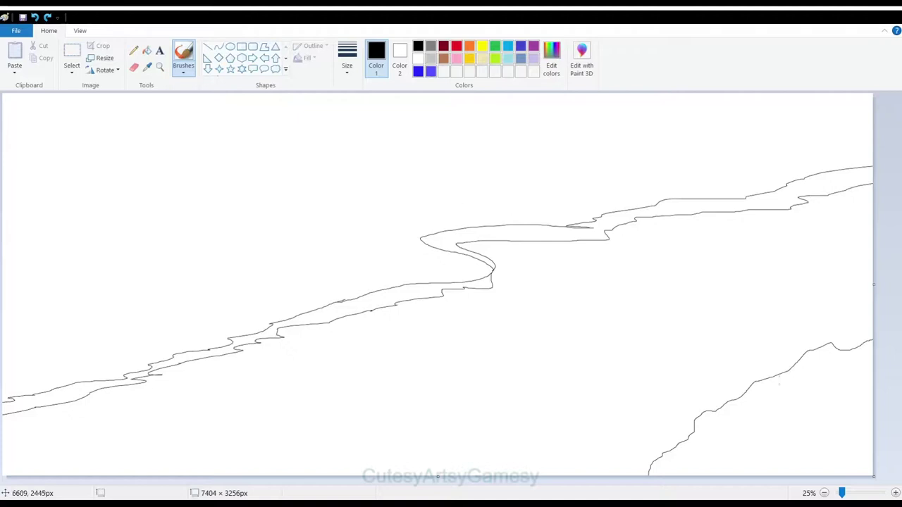
- Fill the outlined land in the lower-right corner of the picture with green
{"action": "left_click", "coordinate": [147, 50]}
{"action": "left_click", "coordinate": [495, 46]}
{"action": "left_click", "coordinate": [830, 395]}
{"action": "left_click", "coordinate": [183, 57]}
{"action": "left_click", "coordinate": [495, 58]}
{"action": "left_click_drag", "start_coordinate": [852, 433], "coordinate": [832, 445]}
{"action": "key", "text": "ctrl+z"}
{"action": "key", "text": "ctrl+z"}
{"action": "key", "text": "ctrl+z"}
{"action": "key", "text": "ctrl+z"}
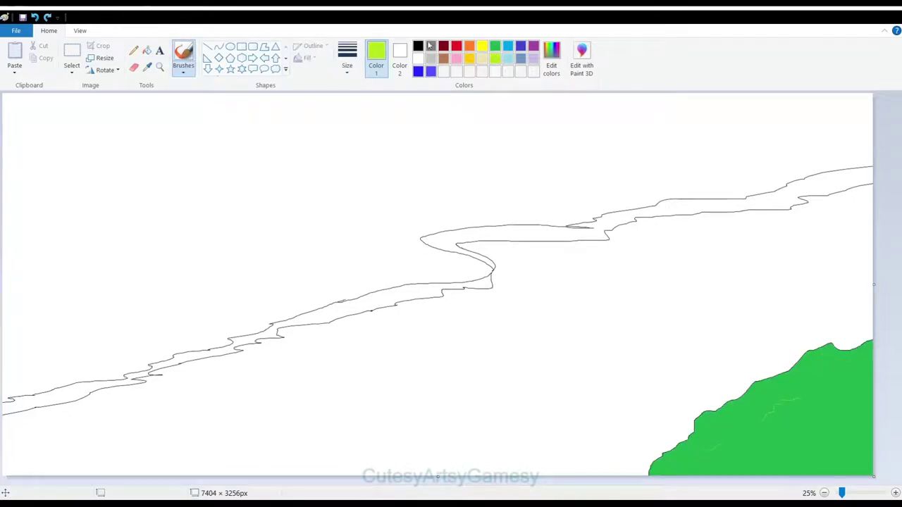
- Brush four short black foliage contours onto the green land in the lower-right corner of the picture
{"action": "left_click", "coordinate": [418, 46]}
{"action": "left_click_drag", "start_coordinate": [792, 393], "coordinate": [763, 417]}
{"action": "left_click_drag", "start_coordinate": [870, 450], "coordinate": [821, 464]}
{"action": "left_click_drag", "start_coordinate": [723, 456], "coordinate": [693, 464]}
{"action": "left_click_drag", "start_coordinate": [862, 361], "coordinate": [850, 386]}
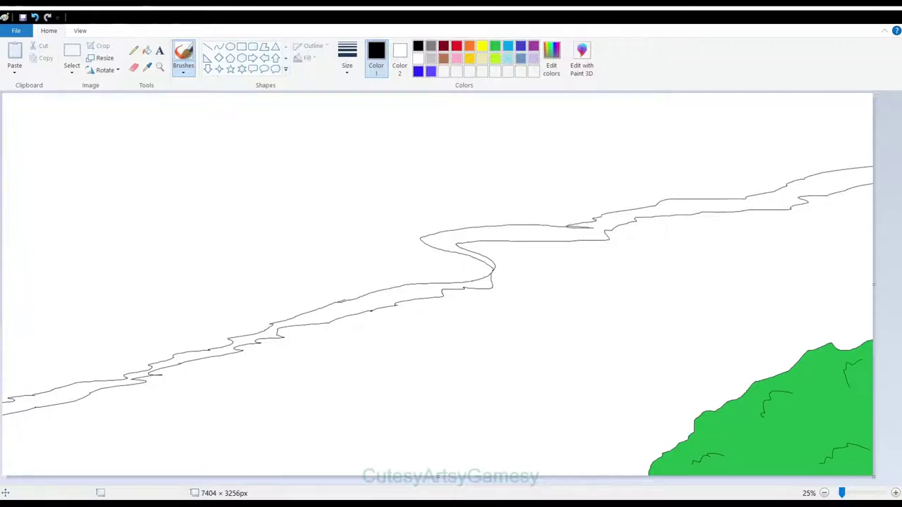
- Fill both sections of the narrow riverbank strip with brown
{"action": "left_click", "coordinate": [147, 50]}
{"action": "left_click", "coordinate": [443, 59]}
{"action": "left_click", "coordinate": [422, 289]}
{"action": "left_click", "coordinate": [614, 227]}
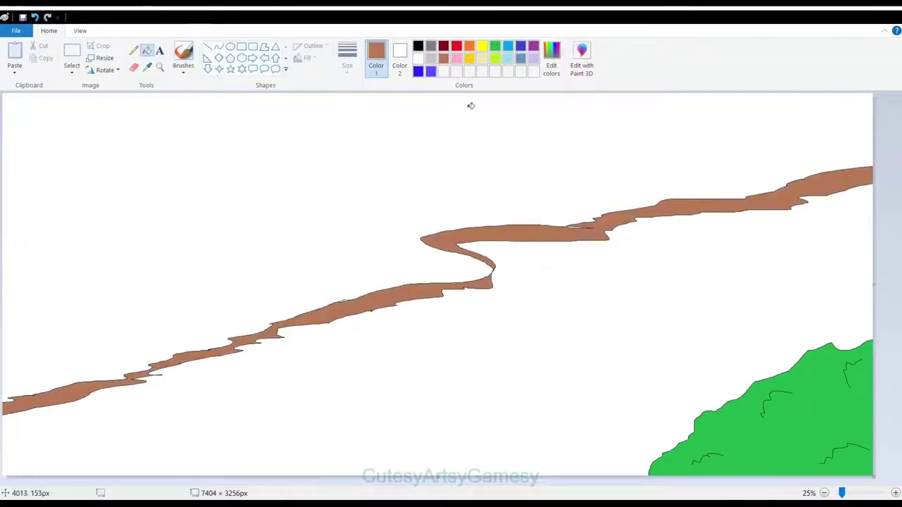
- Fill the river area between the brown bank and the green corner with turquoise
{"action": "left_click", "coordinate": [508, 59]}
{"action": "left_click", "coordinate": [665, 350]}
{"action": "left_click", "coordinate": [184, 56]}
{"action": "left_click", "coordinate": [508, 46]}
{"action": "left_click", "coordinate": [147, 50]}
{"action": "left_click", "coordinate": [647, 244]}
- Brush blue-gray ripple strokes onto the water along the brown riverbank
{"action": "left_click", "coordinate": [183, 57]}
{"action": "mouse_move", "coordinate": [650, 451]}
{"action": "left_mouse_down"}
{"action": "mouse_move", "coordinate": [640, 451]}
{"action": "mouse_move", "coordinate": [686, 423]}
{"action": "mouse_move", "coordinate": [698, 396]}
{"action": "mouse_move", "coordinate": [642, 401]}
{"action": "mouse_move", "coordinate": [599, 419]}
{"action": "mouse_move", "coordinate": [631, 438]}
{"action": "left_mouse_up"}
{"action": "key", "text": "ctrl+z"}
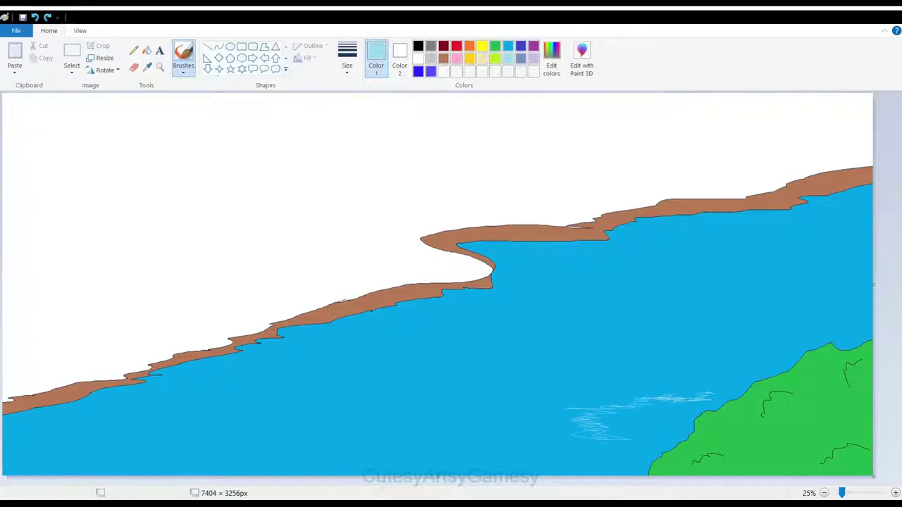
{"action": "key", "text": "ctrl+z"}
{"action": "left_click", "coordinate": [508, 46]}
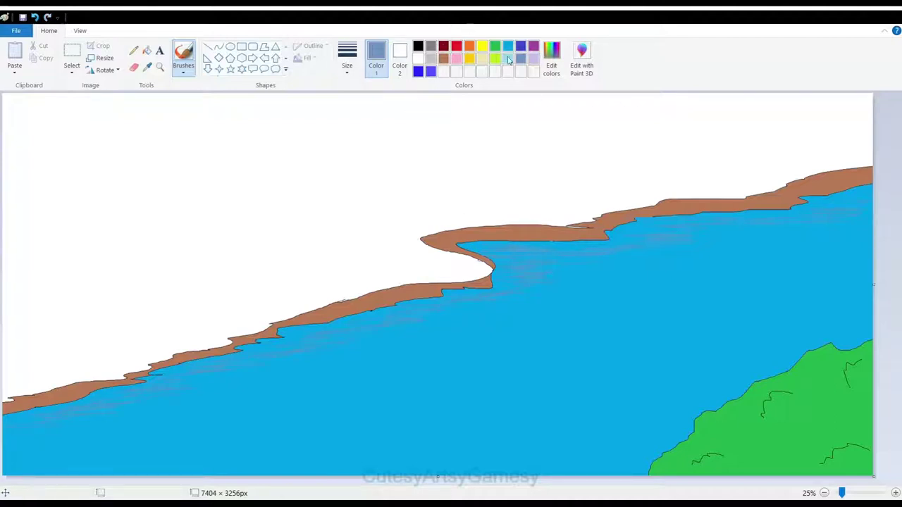
- Draw a gently curved green horizon line above the riverbank and fill the land below it with green
{"action": "left_click_drag", "start_coordinate": [871, 145], "coordinate": [3, 138]}
{"action": "key", "text": "ctrl+z"}
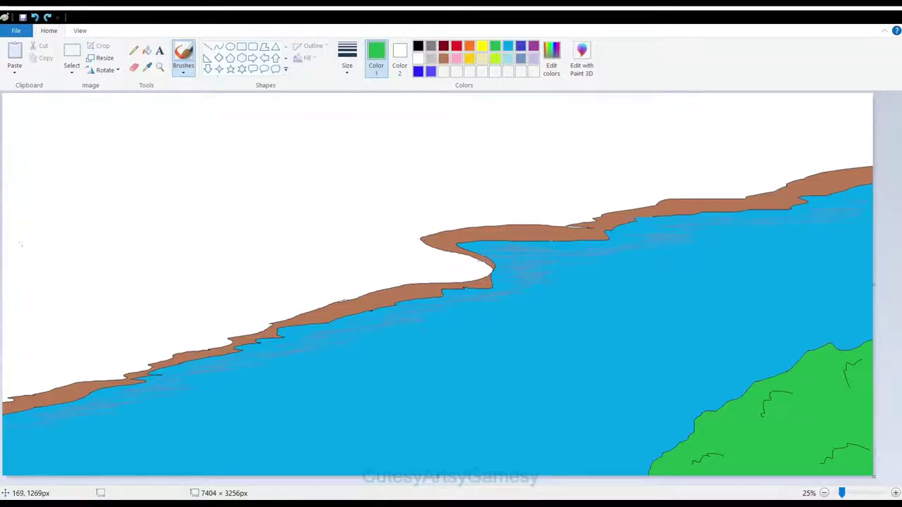
{"action": "left_click_drag", "start_coordinate": [3, 234], "coordinate": [873, 161]}
{"action": "left_click", "coordinate": [147, 50]}
{"action": "left_click", "coordinate": [280, 253]}
{"action": "key", "text": "ctrl+z"}
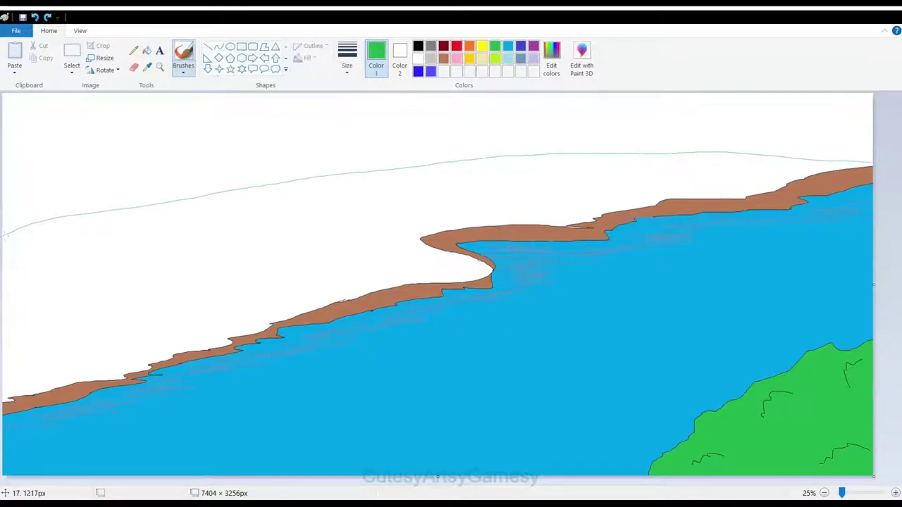
{"action": "left_click", "coordinate": [200, 221]}
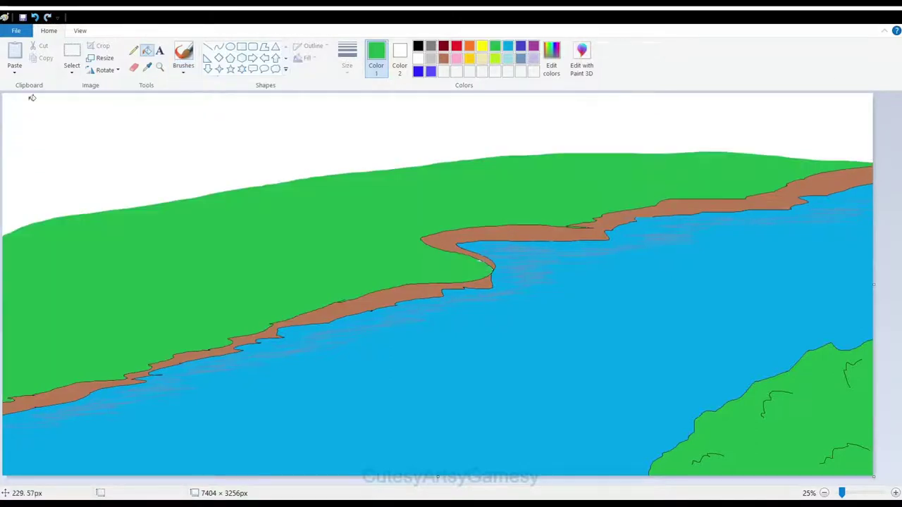
- Outline a three-lobed bush in lime on the green land and fill its middle lobe with lime
{"action": "left_click", "coordinate": [183, 53]}
{"action": "left_click", "coordinate": [494, 58]}
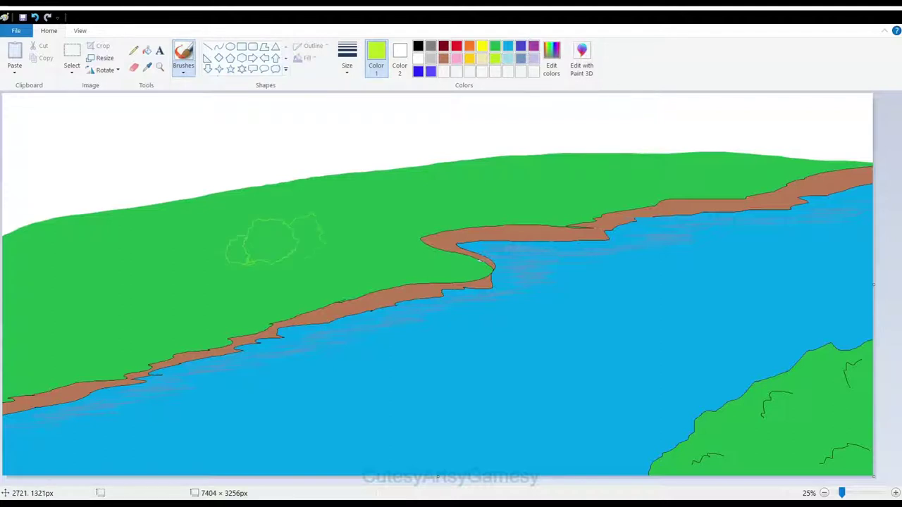
{"action": "left_click_drag", "start_coordinate": [250, 229], "coordinate": [289, 255]}
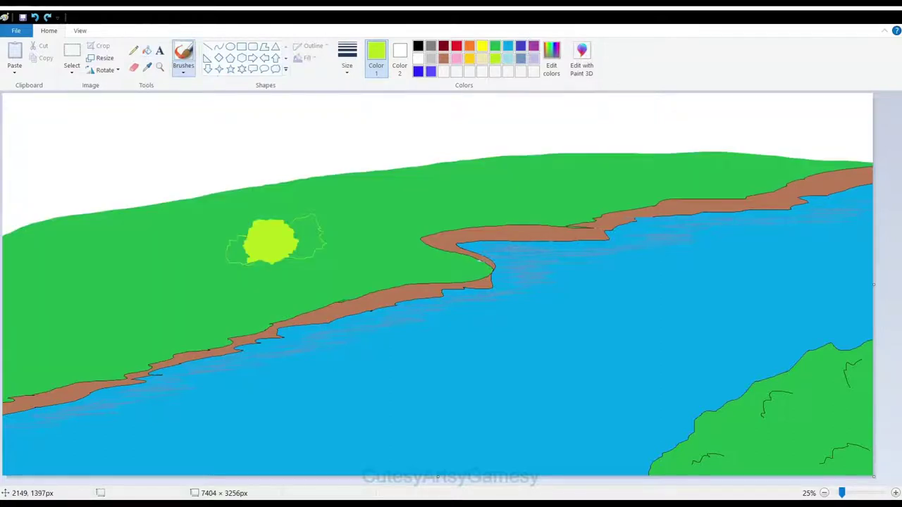
{"action": "left_click", "coordinate": [147, 51]}
{"action": "left_click", "coordinate": [292, 243]}
{"action": "key", "text": "ctrl+z"}
{"action": "left_click", "coordinate": [303, 234]}
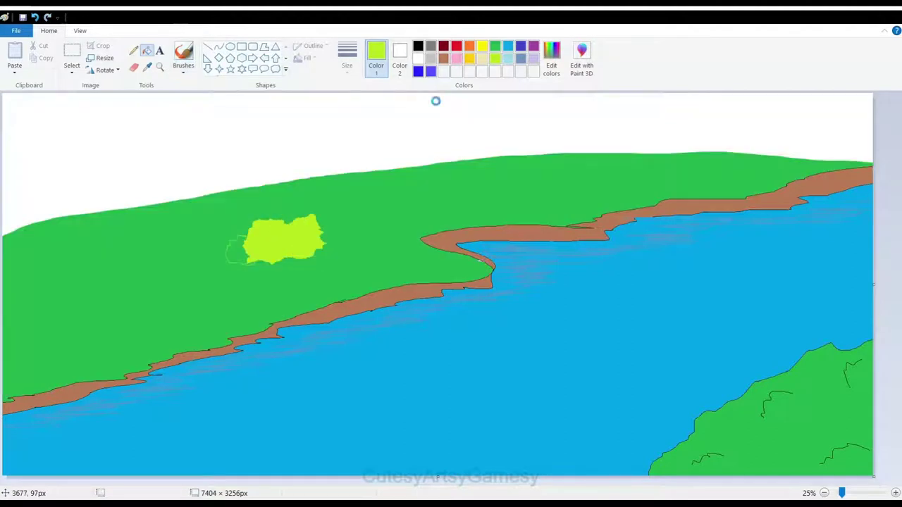
{"action": "key", "text": "ctrl+z"}
- Separate the bush lobes with black contour lines and fill the two outer lobes with lime
{"action": "left_click", "coordinate": [418, 46]}
{"action": "left_click", "coordinate": [183, 53]}
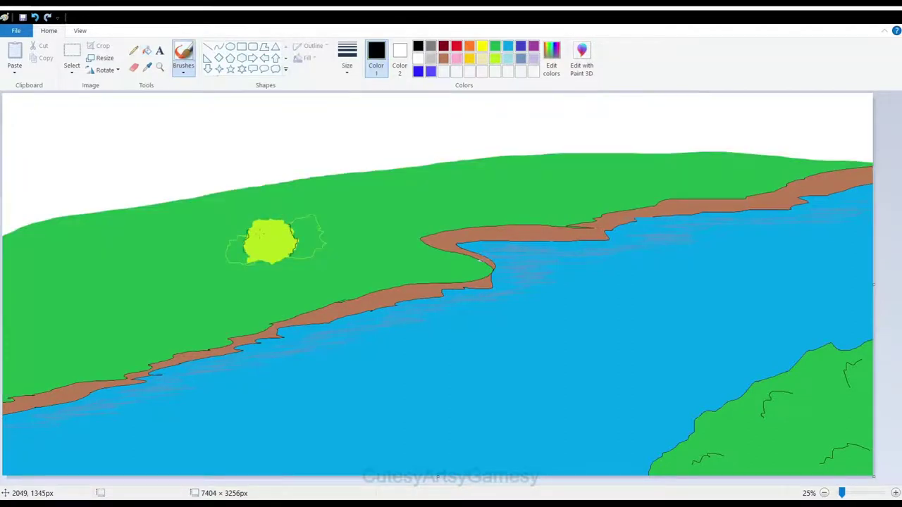
{"action": "left_click", "coordinate": [146, 50]}
{"action": "left_click", "coordinate": [496, 59]}
{"action": "left_click", "coordinate": [309, 238]}
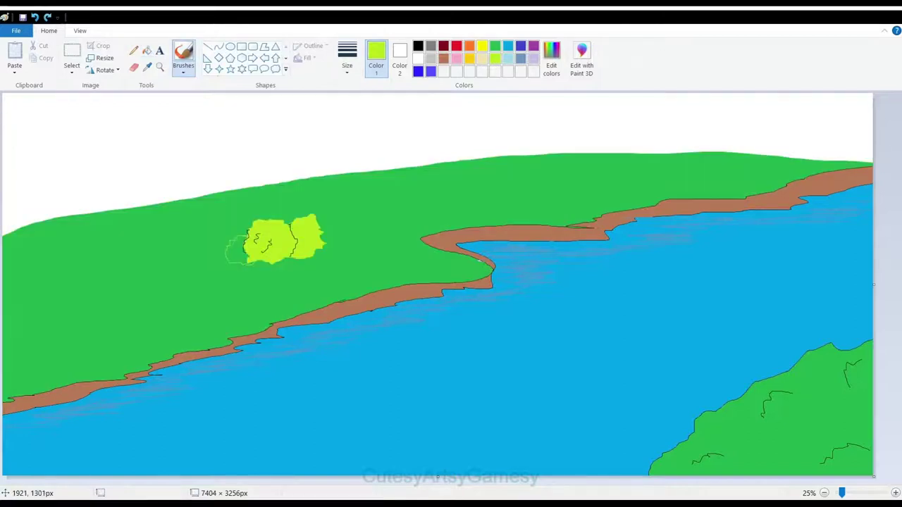
{"action": "left_click", "coordinate": [239, 250]}
- Add black leaf contours and marks to the lime bush, and try a small lime grass tuft below it
{"action": "left_click", "coordinate": [183, 53]}
{"action": "left_click", "coordinate": [418, 45]}
{"action": "key", "text": "ctrl+z"}
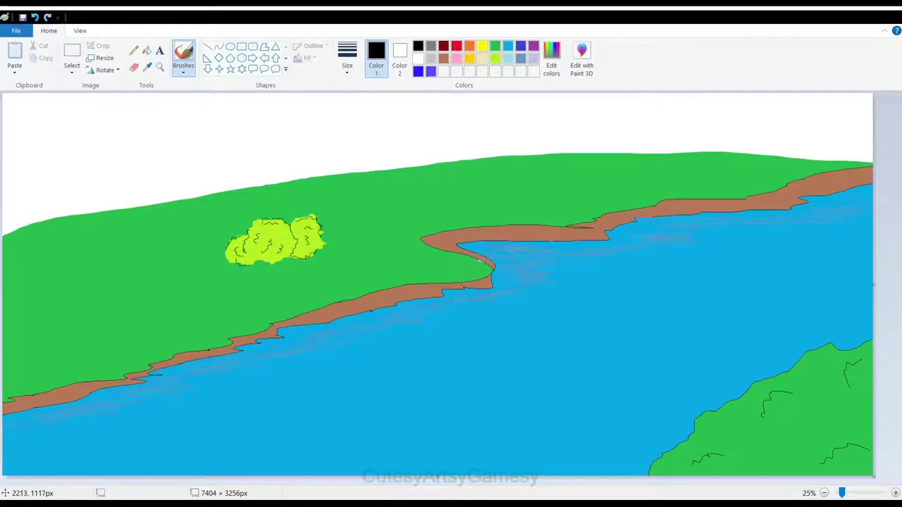
{"action": "left_click", "coordinate": [496, 59]}
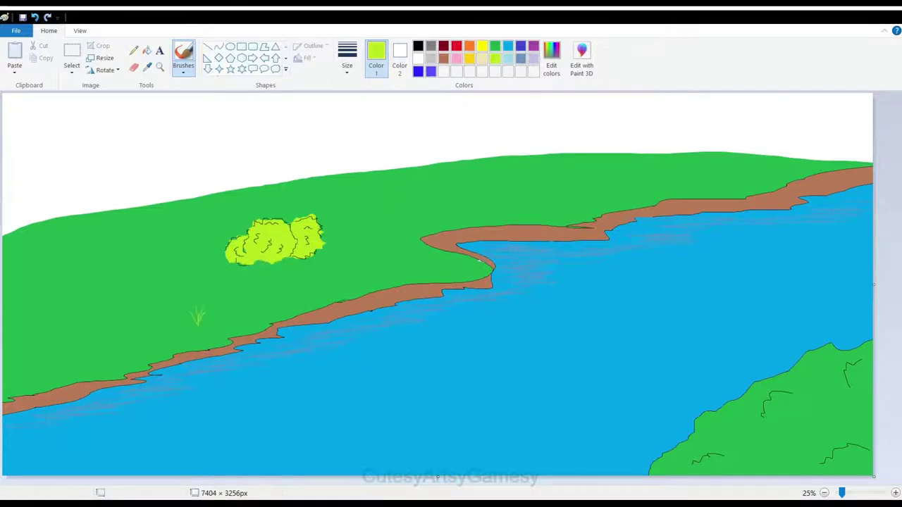
- Brush a diagonal band of light turquoise and white shimmer strokes across the middle of the river
{"action": "left_click", "coordinate": [508, 59]}
{"action": "mouse_move", "coordinate": [867, 238]}
{"action": "left_mouse_down"}
{"action": "mouse_move", "coordinate": [645, 276]}
{"action": "mouse_move", "coordinate": [423, 358]}
{"action": "mouse_move", "coordinate": [676, 337]}
{"action": "mouse_move", "coordinate": [504, 362]}
{"action": "mouse_move", "coordinate": [346, 413]}
{"action": "mouse_move", "coordinate": [288, 474]}
{"action": "mouse_move", "coordinate": [324, 470]}
{"action": "mouse_move", "coordinate": [402, 422]}
{"action": "mouse_move", "coordinate": [407, 398]}
{"action": "mouse_move", "coordinate": [447, 401]}
{"action": "mouse_move", "coordinate": [871, 243]}
{"action": "left_mouse_up"}
{"action": "mouse_move", "coordinate": [462, 385]}
{"action": "left_mouse_down"}
{"action": "mouse_move", "coordinate": [438, 367]}
{"action": "mouse_move", "coordinate": [553, 354]}
{"action": "mouse_move", "coordinate": [722, 297]}
{"action": "mouse_move", "coordinate": [740, 273]}
{"action": "mouse_move", "coordinate": [828, 258]}
{"action": "mouse_move", "coordinate": [871, 237]}
{"action": "left_mouse_up"}
{"action": "mouse_move", "coordinate": [302, 470]}
{"action": "left_mouse_down"}
{"action": "mouse_move", "coordinate": [356, 475]}
{"action": "mouse_move", "coordinate": [396, 463]}
{"action": "left_mouse_up"}
{"action": "left_click", "coordinate": [418, 59]}
{"action": "mouse_move", "coordinate": [582, 328]}
{"action": "left_mouse_down"}
{"action": "mouse_move", "coordinate": [691, 317]}
{"action": "mouse_move", "coordinate": [712, 288]}
{"action": "mouse_move", "coordinate": [859, 243]}
{"action": "left_mouse_up"}
{"action": "mouse_move", "coordinate": [557, 341]}
{"action": "left_mouse_down"}
{"action": "mouse_move", "coordinate": [493, 353]}
{"action": "mouse_move", "coordinate": [500, 360]}
{"action": "mouse_move", "coordinate": [465, 388]}
{"action": "mouse_move", "coordinate": [479, 384]}
{"action": "mouse_move", "coordinate": [373, 433]}
{"action": "mouse_move", "coordinate": [316, 473]}
{"action": "left_mouse_up"}
- Add scattered patches of light turquoise ripples along the shimmer band and on both sides of the river
{"action": "left_click", "coordinate": [508, 58]}
{"action": "left_click_drag", "start_coordinate": [466, 445], "coordinate": [641, 435]}
{"action": "mouse_move", "coordinate": [684, 375]}
{"action": "left_mouse_down"}
{"action": "mouse_move", "coordinate": [784, 364]}
{"action": "mouse_move", "coordinate": [749, 358]}
{"action": "left_mouse_up"}
{"action": "left_click_drag", "start_coordinate": [869, 288], "coordinate": [812, 307]}
{"action": "mouse_move", "coordinate": [201, 405]}
{"action": "left_mouse_down"}
{"action": "mouse_move", "coordinate": [282, 397]}
{"action": "mouse_move", "coordinate": [241, 393]}
{"action": "left_mouse_up"}
{"action": "mouse_move", "coordinate": [190, 435]}
{"action": "left_mouse_down"}
{"action": "mouse_move", "coordinate": [5, 439]}
{"action": "mouse_move", "coordinate": [102, 444]}
{"action": "left_mouse_up"}
{"action": "left_click_drag", "start_coordinate": [293, 402], "coordinate": [267, 416]}
{"action": "left_click_drag", "start_coordinate": [626, 442], "coordinate": [557, 451]}
{"action": "left_click_drag", "start_coordinate": [846, 306], "coordinate": [871, 311]}
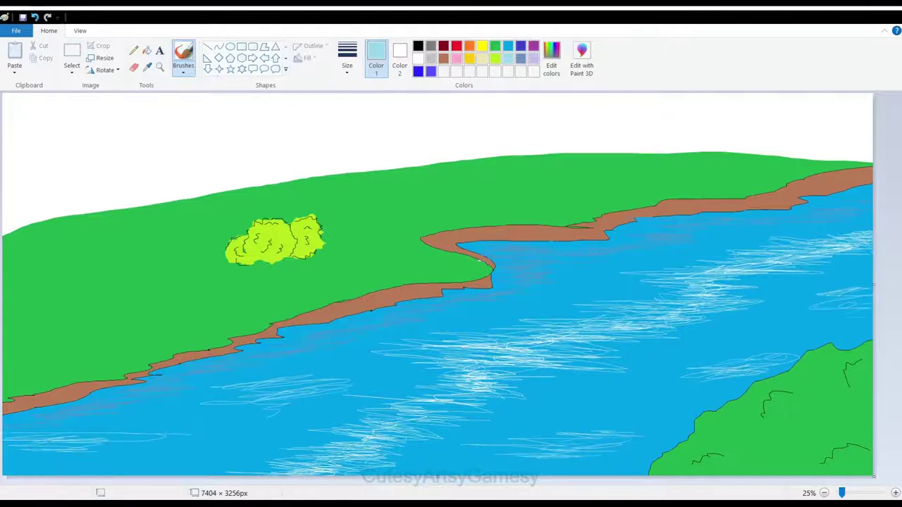
- Brush thin lime highlight lines onto the grass near the river bend and the far riverbank
{"action": "left_click", "coordinate": [495, 58]}
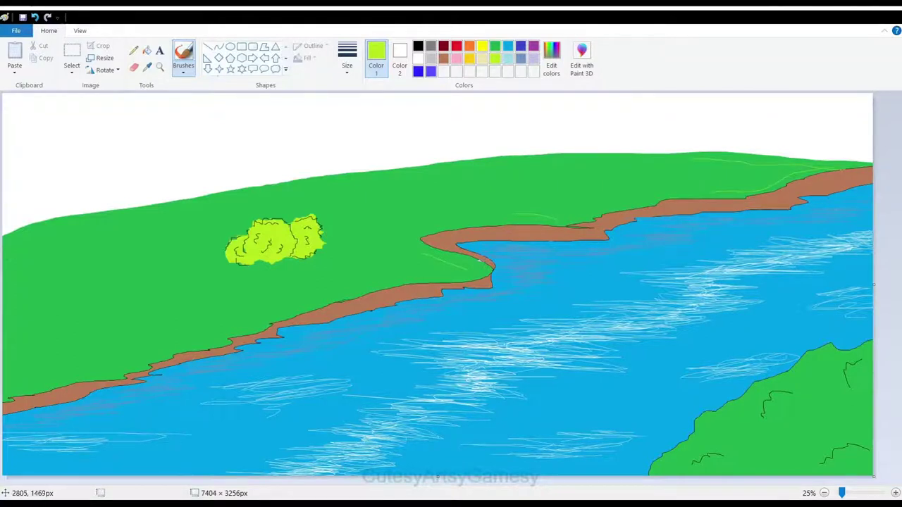
- Outline a tree at the picture's left edge with a brown trunk and a scalloped green crown
{"action": "left_click", "coordinate": [444, 59]}
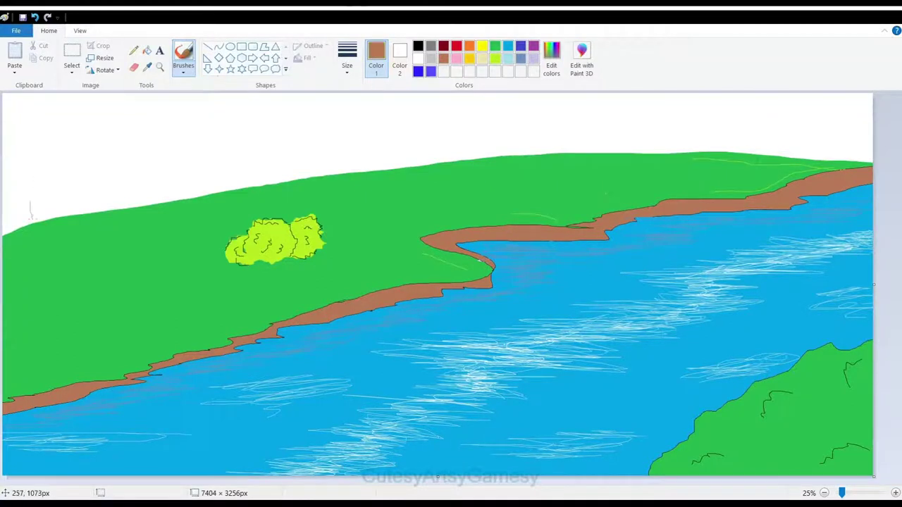
{"action": "left_click", "coordinate": [495, 47]}
{"action": "left_click_drag", "start_coordinate": [47, 184], "coordinate": [44, 170]}
{"action": "key", "text": "ctrl+z"}
{"action": "left_click", "coordinate": [444, 59]}
{"action": "mouse_move", "coordinate": [31, 203]}
{"action": "left_mouse_down"}
{"action": "mouse_move", "coordinate": [32, 171]}
{"action": "mouse_move", "coordinate": [2, 167]}
{"action": "mouse_move", "coordinate": [39, 168]}
{"action": "mouse_move", "coordinate": [80, 114]}
{"action": "left_mouse_up"}
{"action": "left_click", "coordinate": [495, 46]}
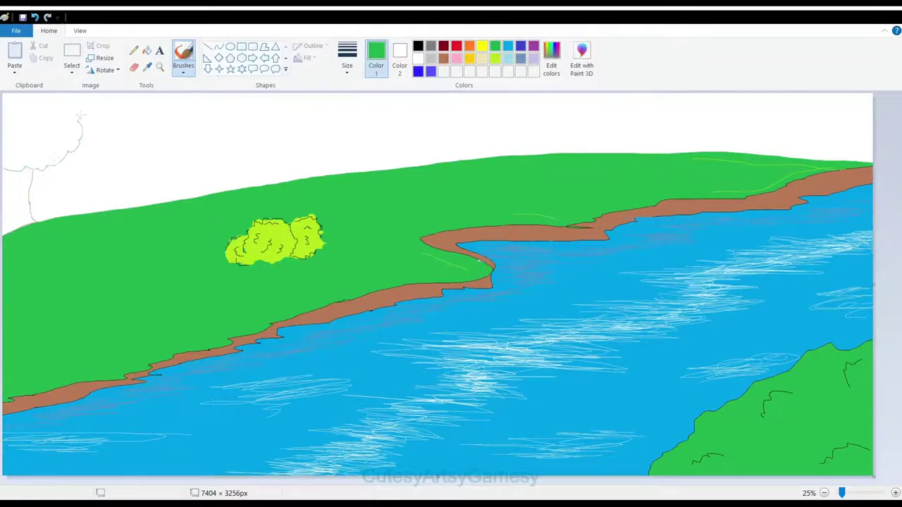
{"action": "left_click", "coordinate": [147, 51]}
{"action": "left_click", "coordinate": [21, 197]}
{"action": "key", "text": "ctrl+z"}
{"action": "left_click", "coordinate": [184, 51]}
{"action": "left_click", "coordinate": [147, 51]}
{"action": "left_click", "coordinate": [24, 197]}
{"action": "key", "text": "ctrl+z"}
{"action": "left_click", "coordinate": [494, 48]}
{"action": "left_click", "coordinate": [43, 131]}
{"action": "key", "text": "ctrl+z"}
- Close the gaps in the tree outline, then fill the crown with green and the trunk with brown
{"action": "left_click", "coordinate": [183, 53]}
{"action": "left_click_drag", "start_coordinate": [4, 166], "coordinate": [4, 170]}
{"action": "left_click", "coordinate": [147, 51]}
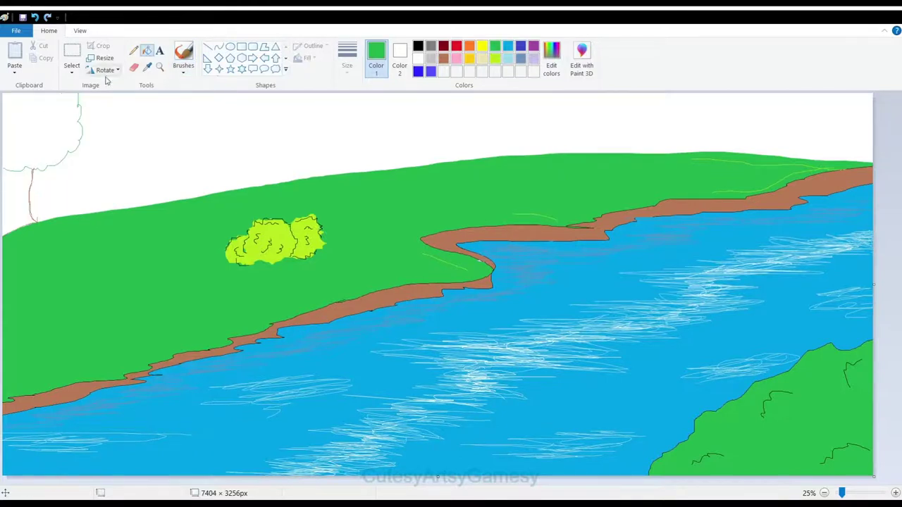
{"action": "left_click", "coordinate": [42, 134]}
{"action": "left_click", "coordinate": [444, 58]}
{"action": "left_click", "coordinate": [20, 198]}
{"action": "left_click", "coordinate": [73, 53]}
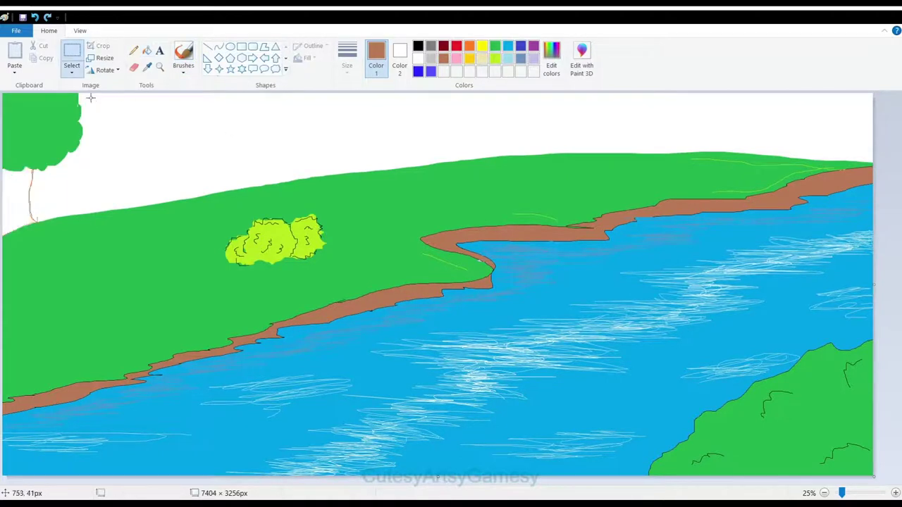
{"action": "left_click_drag", "start_coordinate": [93, 94], "coordinate": [2, 236]}
{"action": "key", "text": "ctrl+c"}
{"action": "key", "text": "ctrl+v"}
{"action": "mouse_move", "coordinate": [28, 169]}
{"action": "left_mouse_down"}
{"action": "mouse_move", "coordinate": [117, 147]}
{"action": "mouse_move", "coordinate": [94, 159]}
{"action": "mouse_move", "coordinate": [230, 153]}
{"action": "mouse_move", "coordinate": [258, 136]}
{"action": "mouse_move", "coordinate": [272, 150]}
{"action": "left_mouse_up"}
{"action": "key", "text": "ctrl+v"}
{"action": "key", "text": "ctrl+v"}
{"action": "key", "text": "ctrl+z"}
{"action": "key", "text": "ctrl+z"}
{"action": "key", "text": "ctrl+z"}
{"action": "key", "text": "ctrl+z"}
{"action": "key", "text": "ctrl+z"}
{"action": "key", "text": "ctrl+z"}
{"action": "key", "text": "ctrl+z"}
{"action": "key", "text": "ctrl+z"}
{"action": "key", "text": "ctrl+z"}
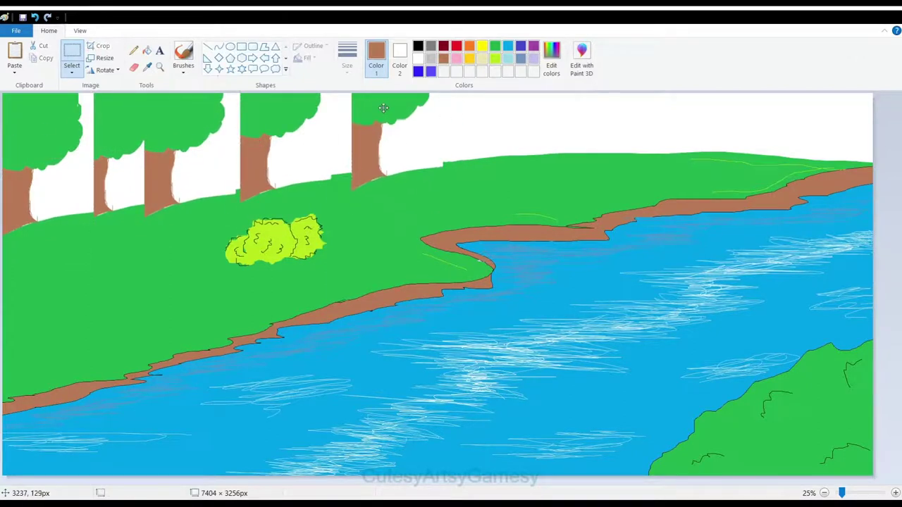
{"action": "key", "text": "ctrl+y"}
- Brush dark red bark lines onto the tree trunk and lime leaf strokes onto the crown
{"action": "left_click", "coordinate": [184, 53]}
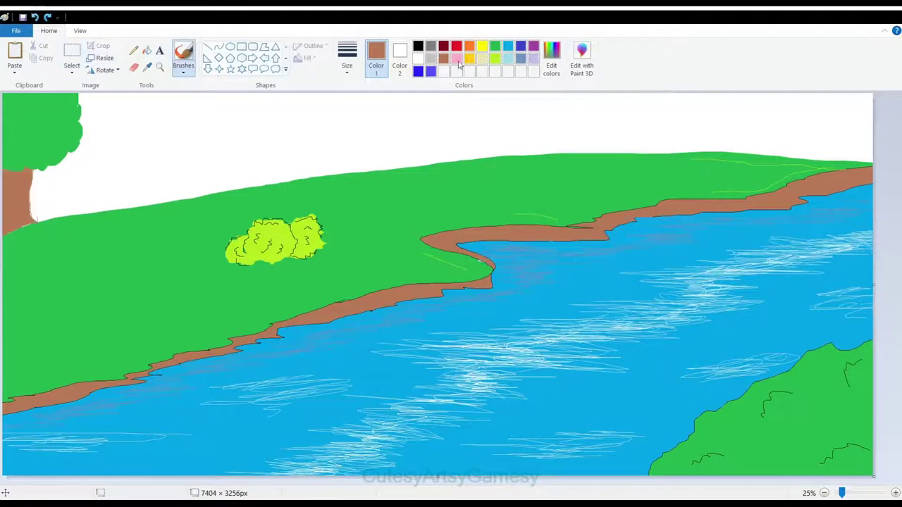
{"action": "left_click", "coordinate": [444, 46]}
{"action": "mouse_move", "coordinate": [7, 175]}
{"action": "left_mouse_down"}
{"action": "mouse_move", "coordinate": [4, 218]}
{"action": "mouse_move", "coordinate": [22, 211]}
{"action": "mouse_move", "coordinate": [20, 191]}
{"action": "left_mouse_up"}
{"action": "left_click", "coordinate": [495, 58]}
{"action": "left_click_drag", "start_coordinate": [52, 144], "coordinate": [32, 133]}
{"action": "left_click", "coordinate": [443, 59]}
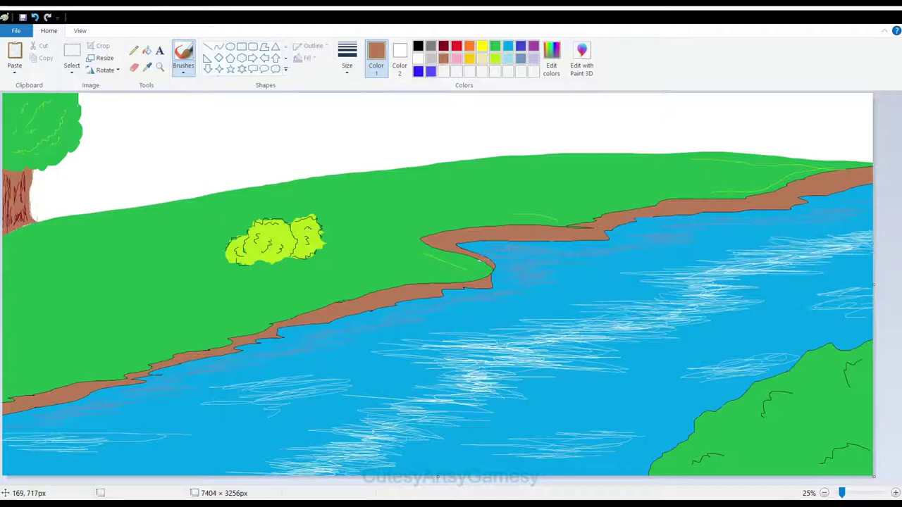
- Outline a small lime hill beside the tree and a large green hill behind it, filling the large one with green
{"action": "left_click", "coordinate": [497, 59]}
{"action": "left_click", "coordinate": [495, 46]}
{"action": "left_click_drag", "start_coordinate": [199, 155], "coordinate": [577, 151]}
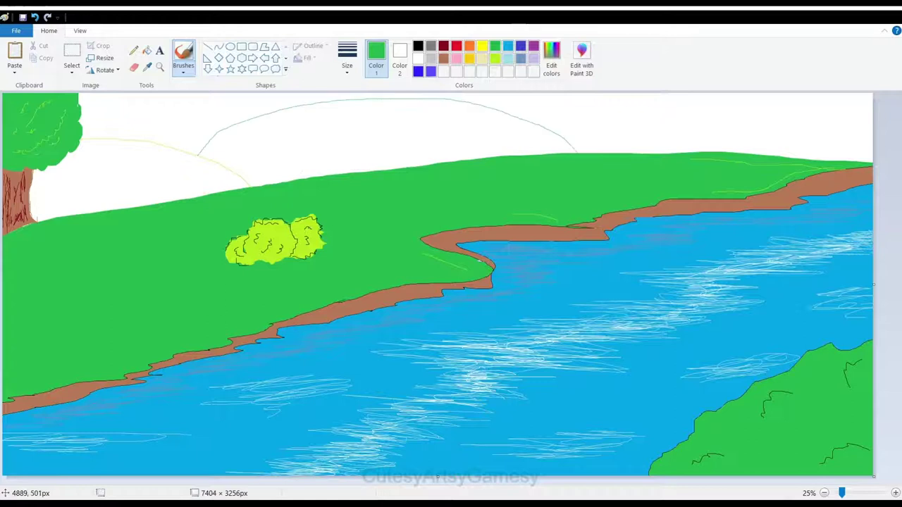
{"action": "left_click", "coordinate": [147, 51]}
{"action": "left_click", "coordinate": [403, 156]}
- Close the small hill's outline at the tree crown and fill the hill with lime
{"action": "left_click", "coordinate": [495, 59]}
{"action": "left_click", "coordinate": [184, 55]}
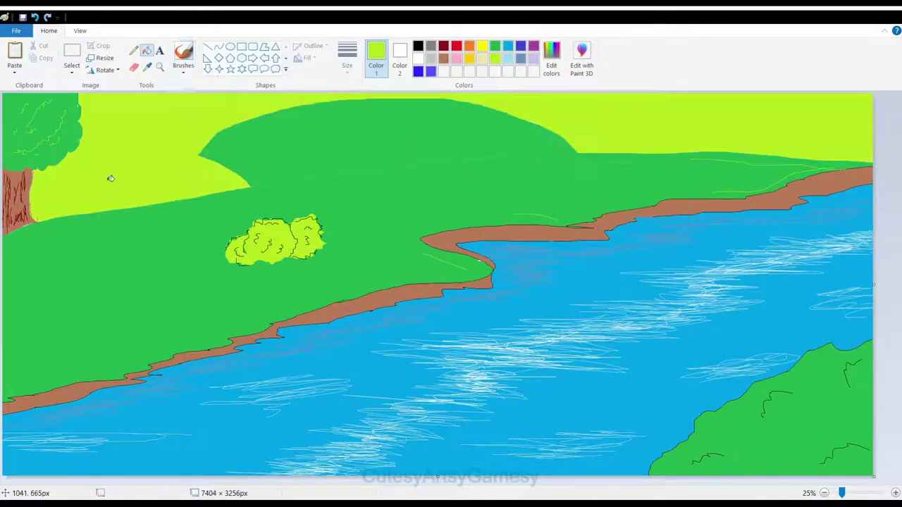
{"action": "left_click", "coordinate": [147, 51]}
{"action": "left_click", "coordinate": [123, 183]}
{"action": "key", "text": "ctrl+z"}
{"action": "left_click", "coordinate": [183, 55]}
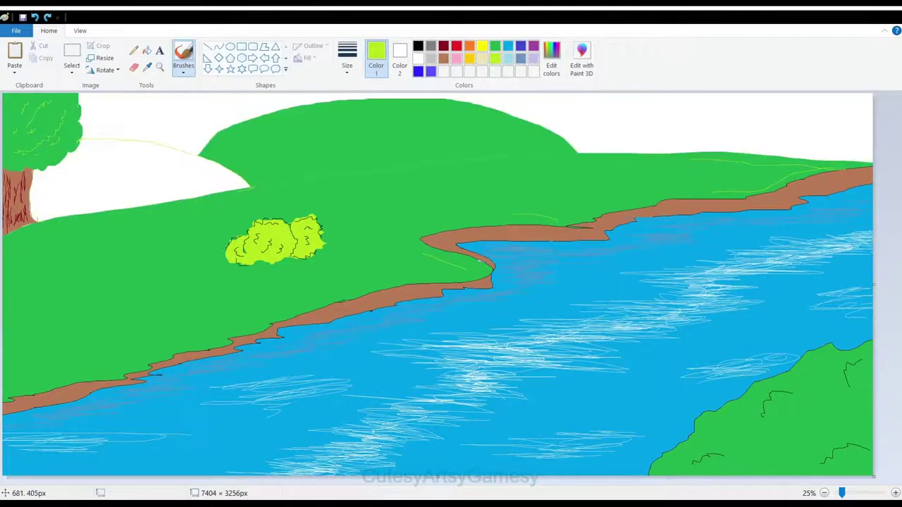
{"action": "left_click", "coordinate": [78, 143]}
{"action": "left_click", "coordinate": [148, 51]}
{"action": "left_click", "coordinate": [134, 177]}
- Mark off the wedge of the large hill next to the small lime hill and fill it with black
{"action": "left_click", "coordinate": [183, 55]}
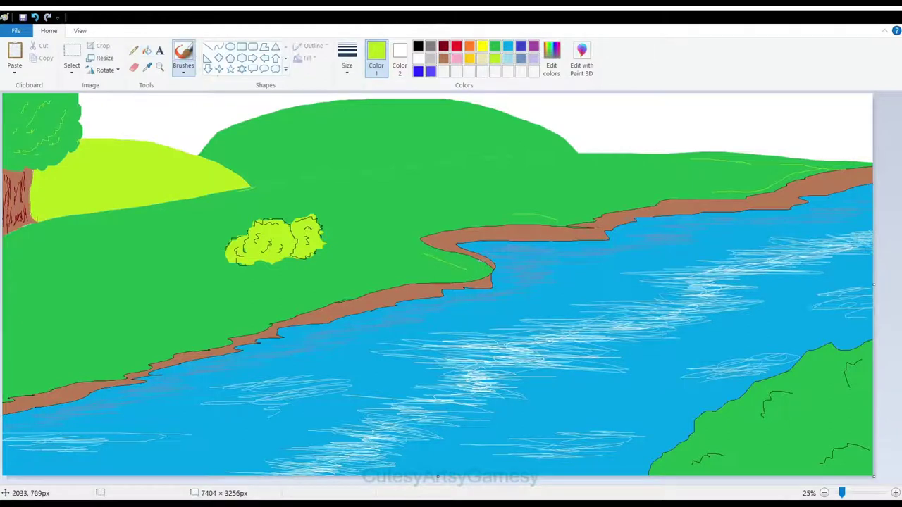
{"action": "key", "text": "ctrl+z"}
{"action": "left_click", "coordinate": [419, 46]}
{"action": "left_click", "coordinate": [147, 50]}
{"action": "left_click", "coordinate": [224, 151]}
{"action": "key", "text": "ctrl+z"}
{"action": "left_click", "coordinate": [226, 157]}
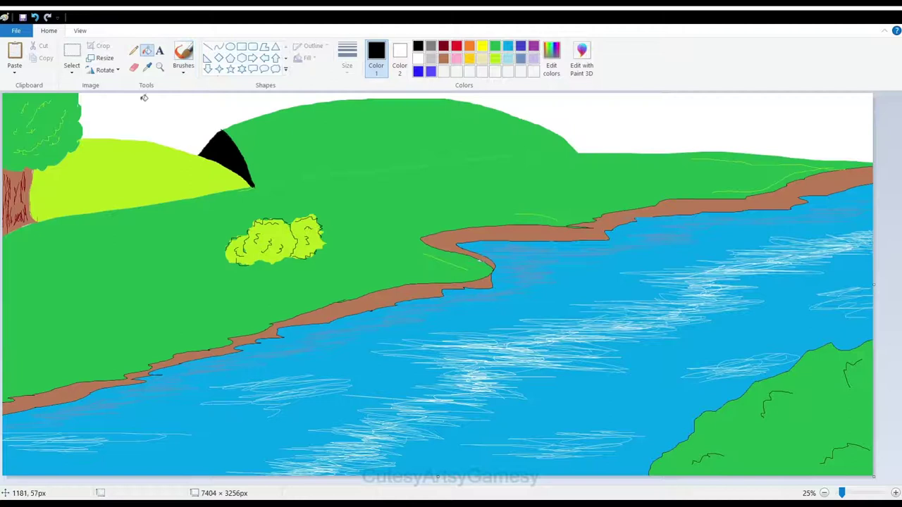
- Brush a thick black band along the crest of the small lime hill from the tree to the black wedge
{"action": "left_click", "coordinate": [183, 55]}
{"action": "left_click_drag", "start_coordinate": [77, 141], "coordinate": [252, 187]}
{"action": "left_click_drag", "start_coordinate": [333, 135], "coordinate": [333, 165]}
{"action": "left_click_drag", "start_coordinate": [361, 133], "coordinate": [362, 160]}
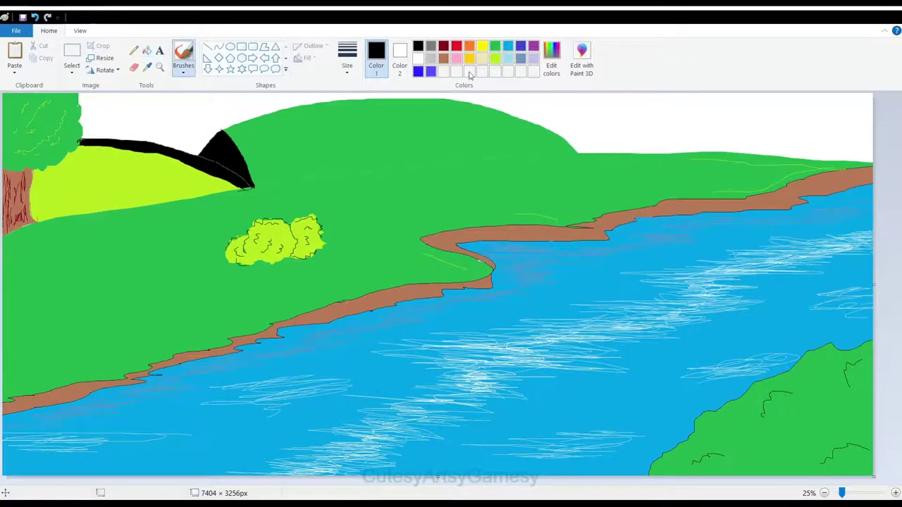
{"action": "key", "text": "ctrl+z"}
{"action": "key", "text": "ctrl+z"}
- Switch to a different brush type and add faint lime shading to the large hill and green shading to the small hill
{"action": "left_click", "coordinate": [184, 69]}
{"action": "left_click", "coordinate": [495, 58]}
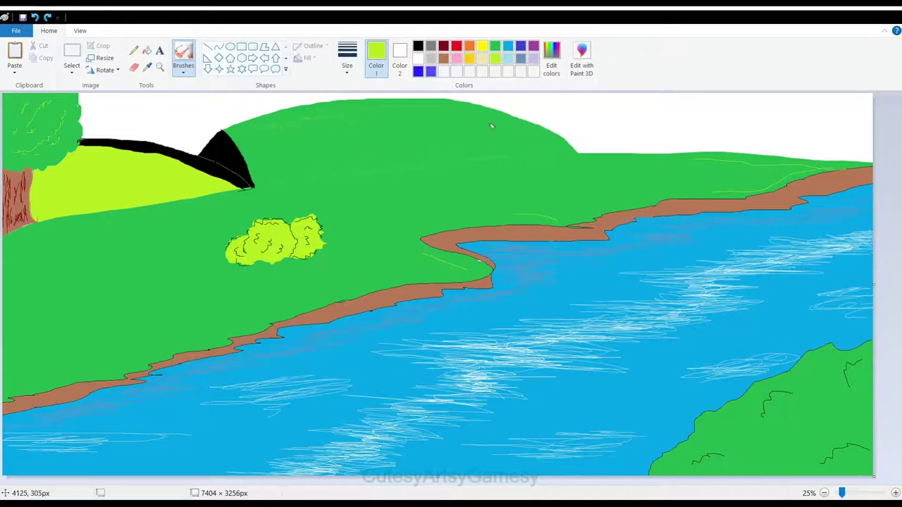
{"action": "left_click", "coordinate": [494, 47]}
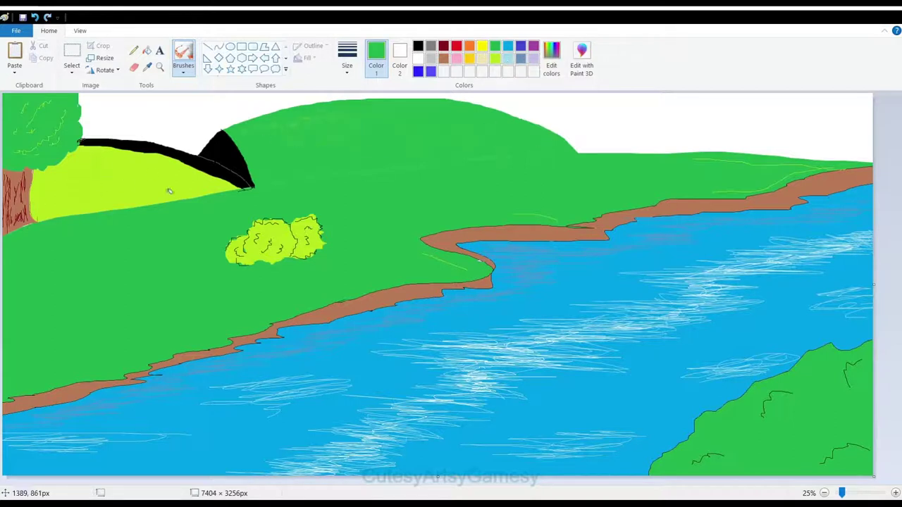
{"action": "left_click", "coordinate": [495, 59]}
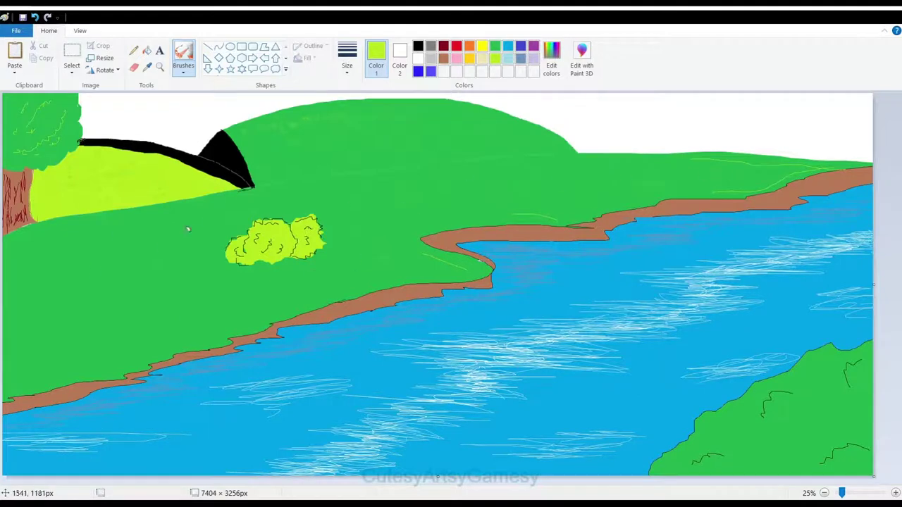
- Fill the sky above the hills with light turquoise
{"action": "left_click", "coordinate": [147, 52]}
{"action": "left_click", "coordinate": [507, 59]}
{"action": "left_click", "coordinate": [765, 108]}
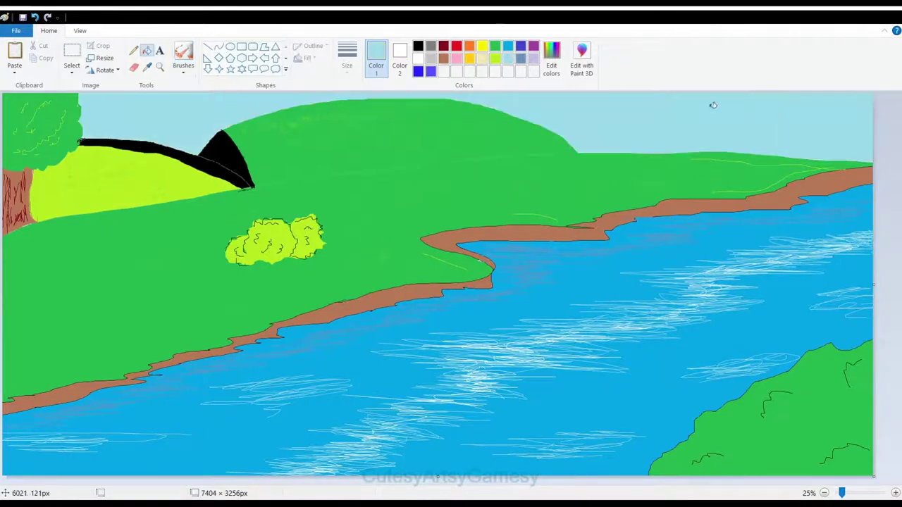
- Add faint white brush texture to the light turquoise sky
{"action": "left_click", "coordinate": [183, 55]}
{"action": "left_click", "coordinate": [419, 60]}
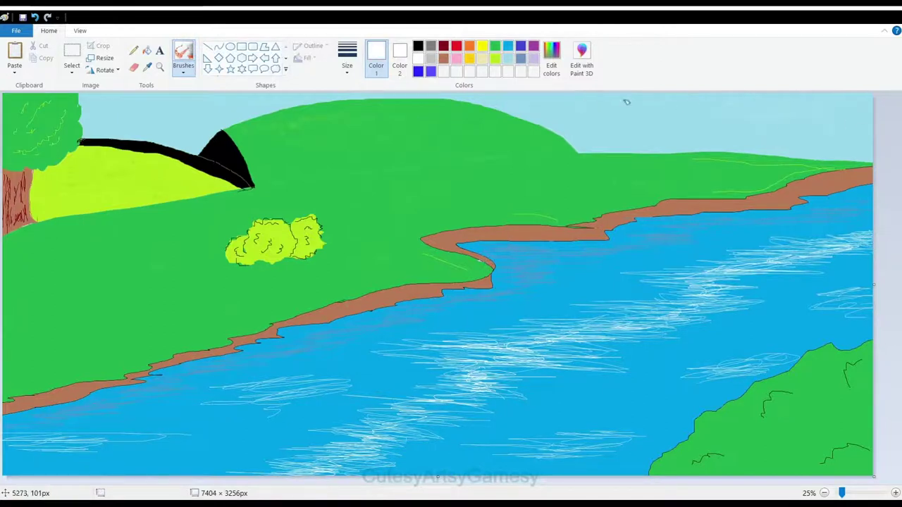
- Draw and fill a yellow mound behind the small hill and black wedge, and shade it with gold and orange
{"action": "left_click", "coordinate": [483, 47]}
{"action": "left_click", "coordinate": [133, 50]}
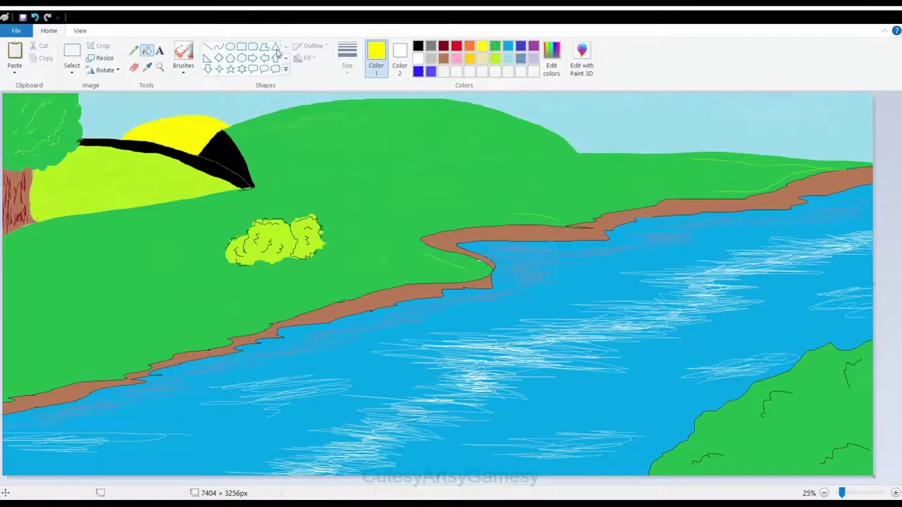
{"action": "left_click", "coordinate": [183, 55]}
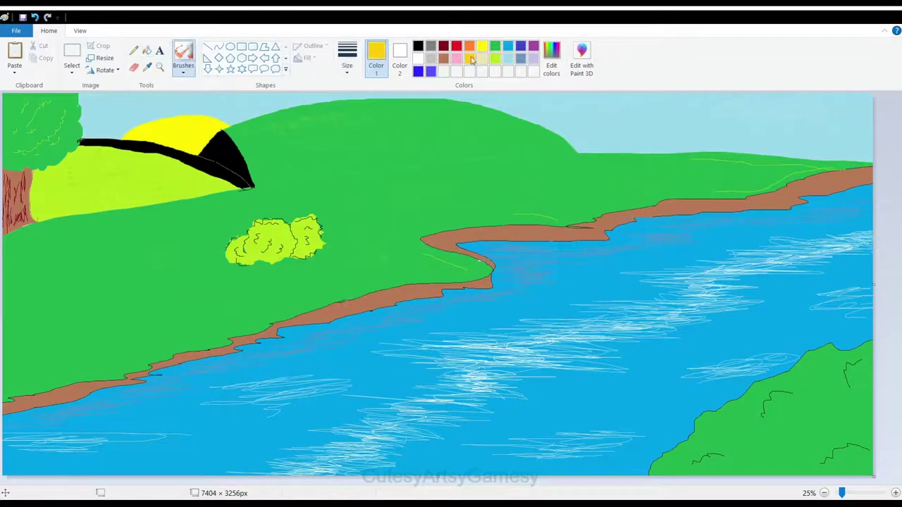
{"action": "left_click", "coordinate": [469, 47]}
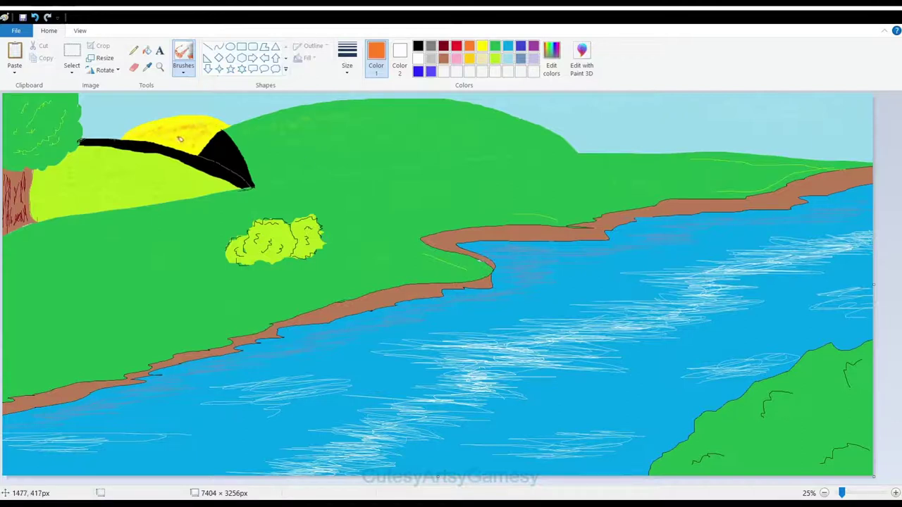
- Switch to another brush type and paint a thin white cloud band along the upper edge of the sky
{"action": "left_click", "coordinate": [418, 59]}
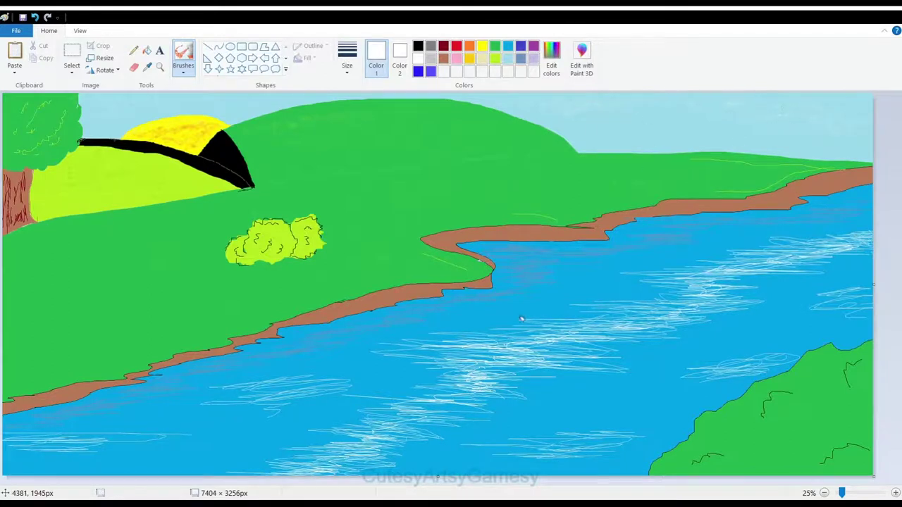
{"action": "left_click", "coordinate": [179, 65]}
{"action": "left_click", "coordinate": [234, 113]}
{"action": "left_click_drag", "start_coordinate": [664, 125], "coordinate": [689, 121]}
{"action": "key", "text": "ctrl+z"}
{"action": "mouse_move", "coordinate": [868, 95]}
{"action": "left_mouse_down"}
{"action": "mouse_move", "coordinate": [638, 94]}
{"action": "mouse_move", "coordinate": [489, 79]}
{"action": "mouse_move", "coordinate": [464, 91]}
{"action": "left_mouse_up"}
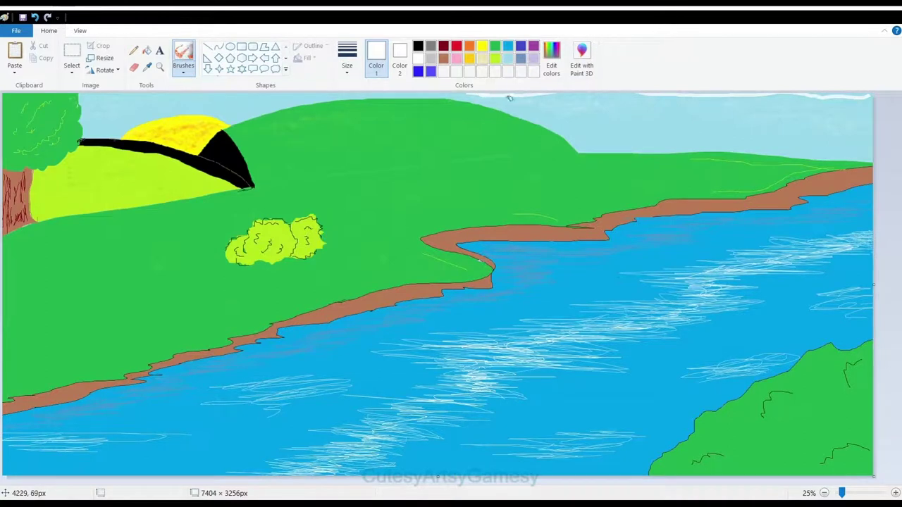
{"action": "left_click_drag", "start_coordinate": [79, 95], "coordinate": [135, 94]}
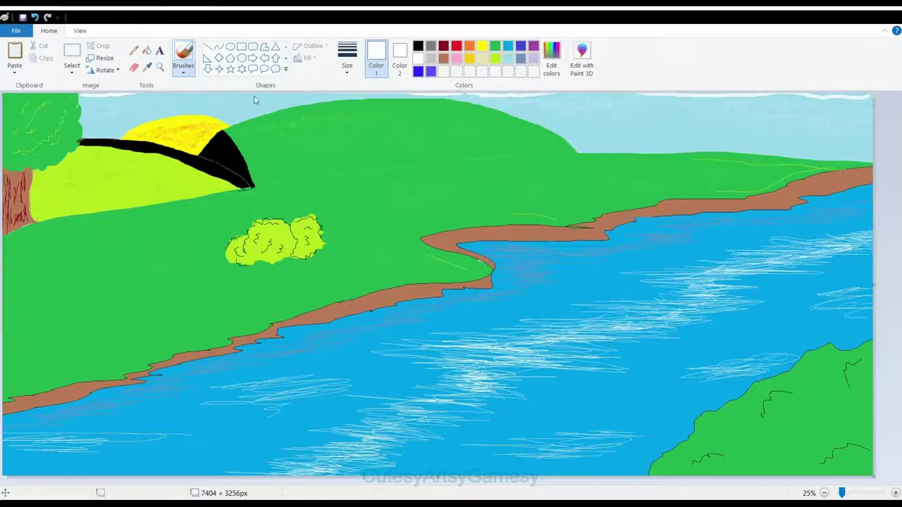
- Add faint gold shading to the grass and faint green shading to the small lime hill
{"action": "left_click", "coordinate": [484, 48]}
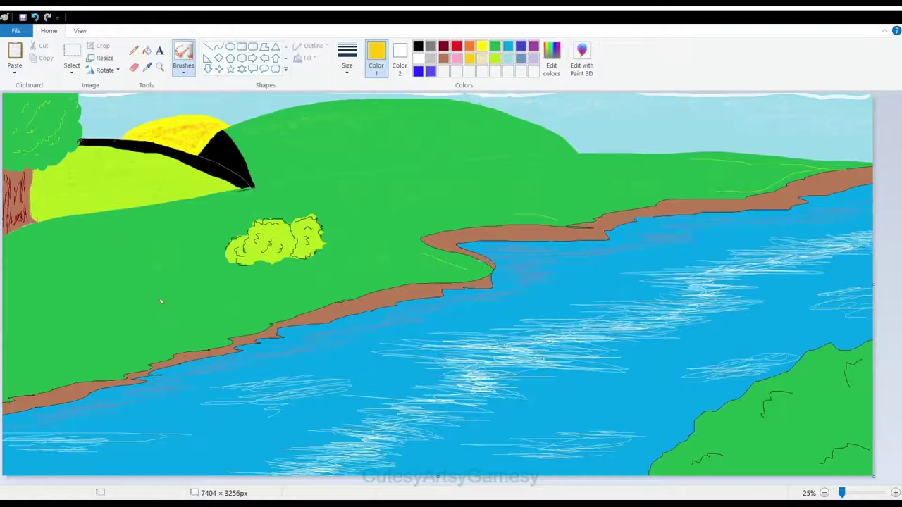
{"action": "left_click", "coordinate": [494, 47]}
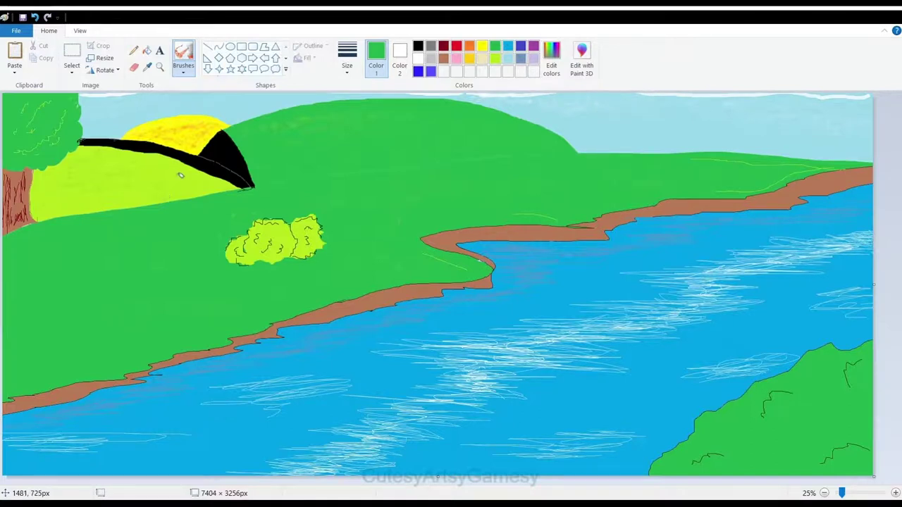
- Fill the black band and wedge with green, and recolour the connected hills, grass and tree crown with a custom dark green
{"action": "left_click", "coordinate": [146, 50]}
{"action": "key", "text": "ctrl+z"}
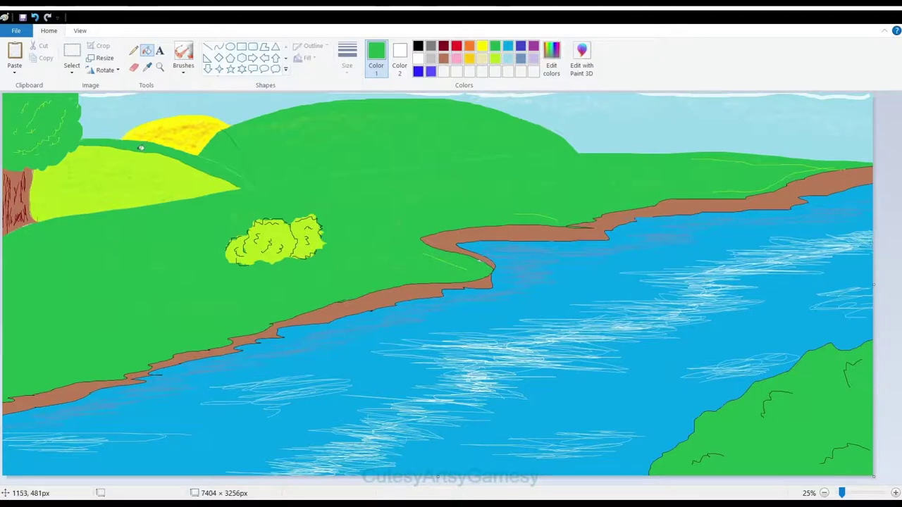
{"action": "left_click", "coordinate": [497, 60]}
{"action": "left_click", "coordinate": [223, 152]}
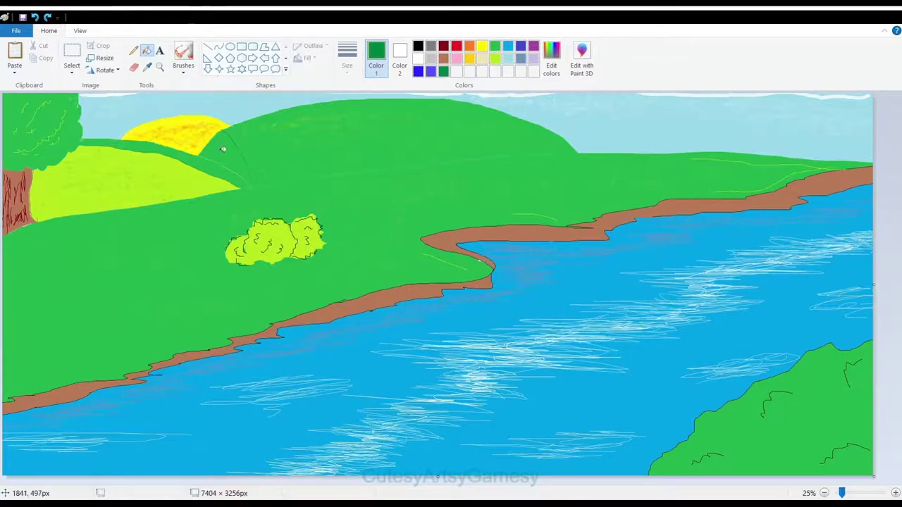
{"action": "left_click", "coordinate": [225, 141]}
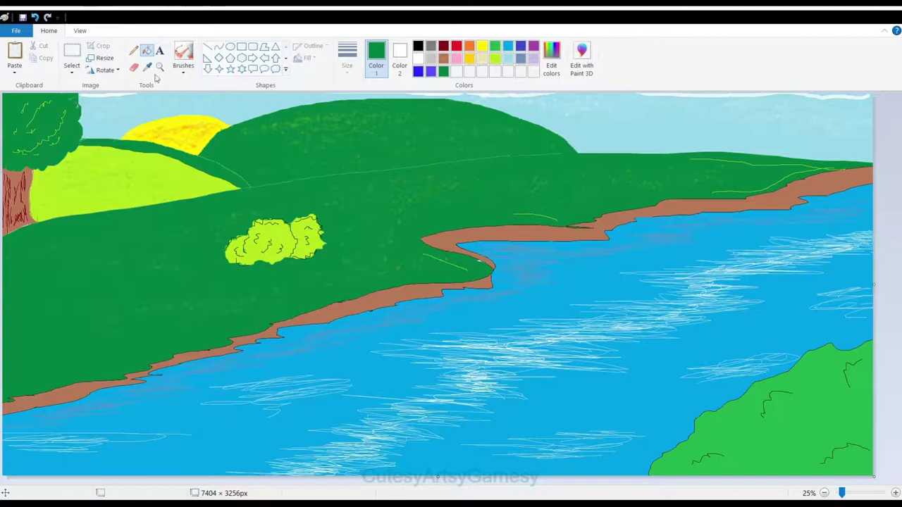
- Refill the hills, grass and tree crown with lime to merge them with the small hill, and fill everything with dark green
{"action": "left_click", "coordinate": [495, 46]}
{"action": "left_click", "coordinate": [227, 148]}
{"action": "left_click", "coordinate": [496, 59]}
{"action": "left_click", "coordinate": [456, 147]}
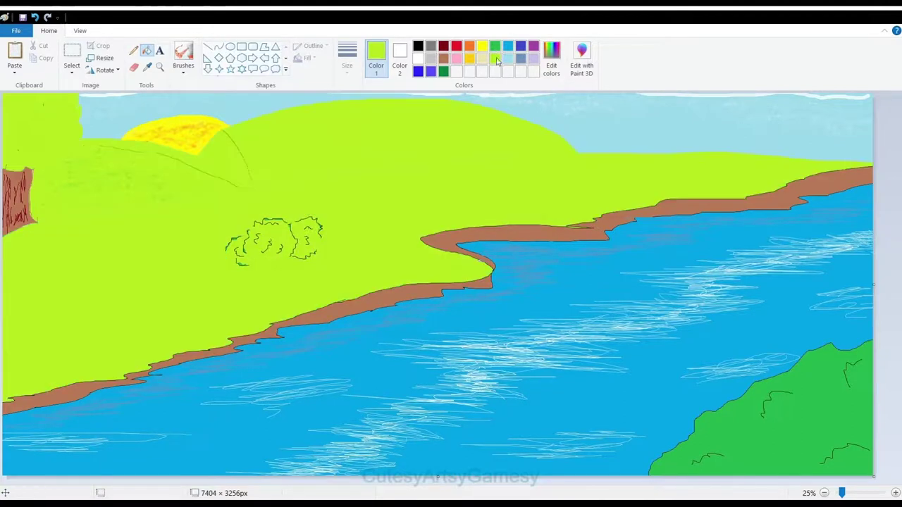
{"action": "left_click", "coordinate": [445, 72]}
{"action": "left_click", "coordinate": [432, 175]}
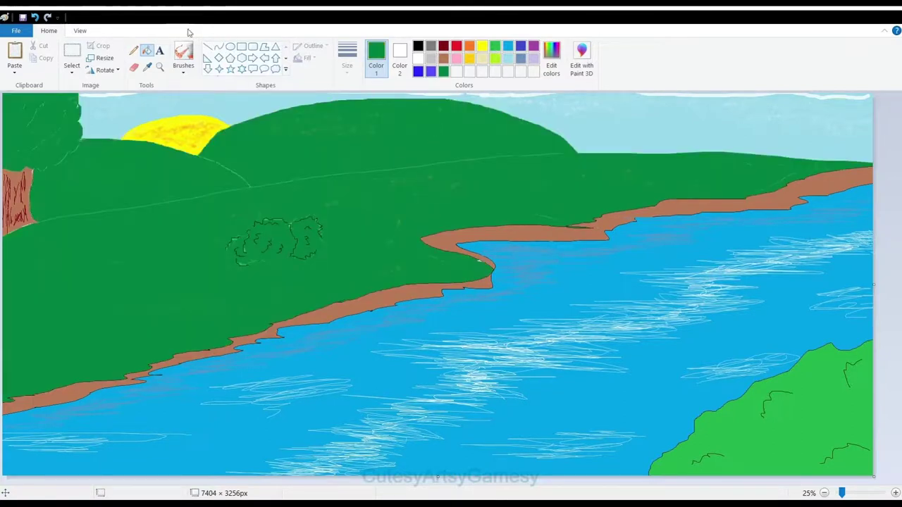
- Outline the three lobes of the bush with a yellow brush and fill each one with yellow
{"action": "left_click", "coordinate": [482, 45]}
{"action": "left_click", "coordinate": [277, 229]}
{"action": "key", "text": "ctrl+z"}
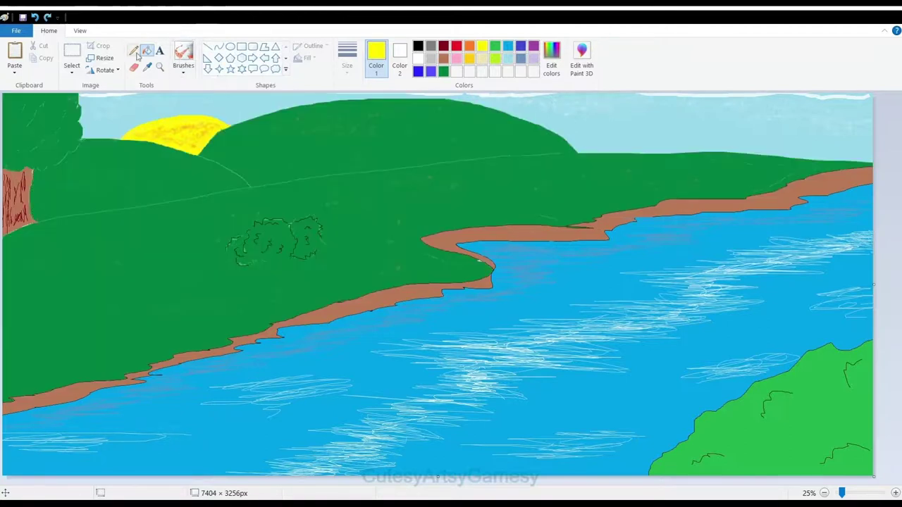
{"action": "left_click", "coordinate": [183, 55]}
{"action": "mouse_move", "coordinate": [257, 263]}
{"action": "left_mouse_down"}
{"action": "mouse_move", "coordinate": [275, 220]}
{"action": "mouse_move", "coordinate": [229, 262]}
{"action": "left_mouse_up"}
{"action": "left_click", "coordinate": [147, 50]}
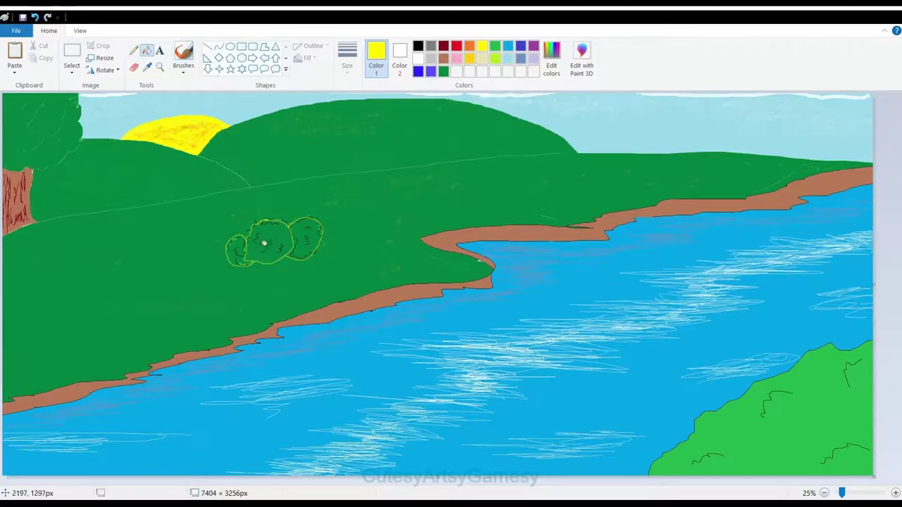
{"action": "left_click", "coordinate": [271, 244]}
{"action": "left_click", "coordinate": [305, 240]}
{"action": "left_click", "coordinate": [239, 251]}
- Brush a black leafy outline and squiggly leaf marks onto the yellow bush
{"action": "left_click", "coordinate": [185, 56]}
{"action": "left_click", "coordinate": [418, 46]}
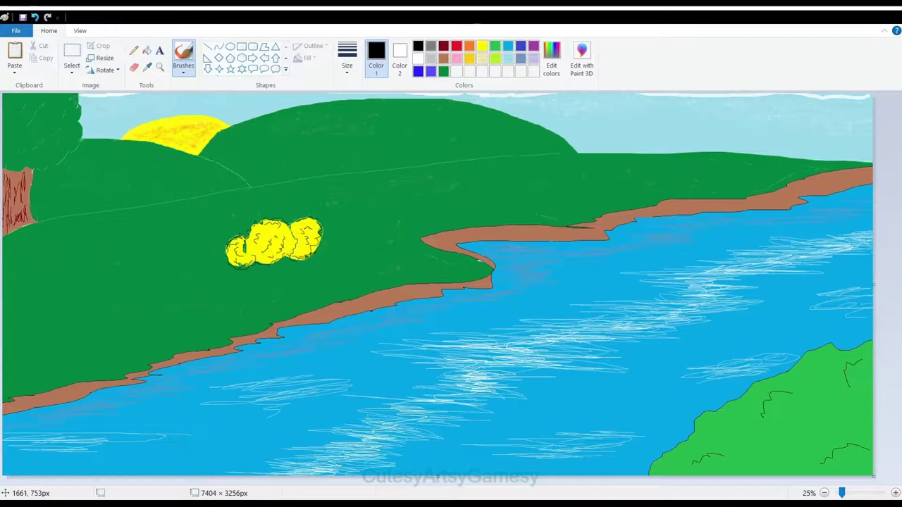
{"action": "left_click", "coordinate": [134, 67]}
- Fill the yellow mound behind the hills with dark green and shade it with orange
{"action": "left_click", "coordinate": [148, 51]}
{"action": "left_click", "coordinate": [443, 72]}
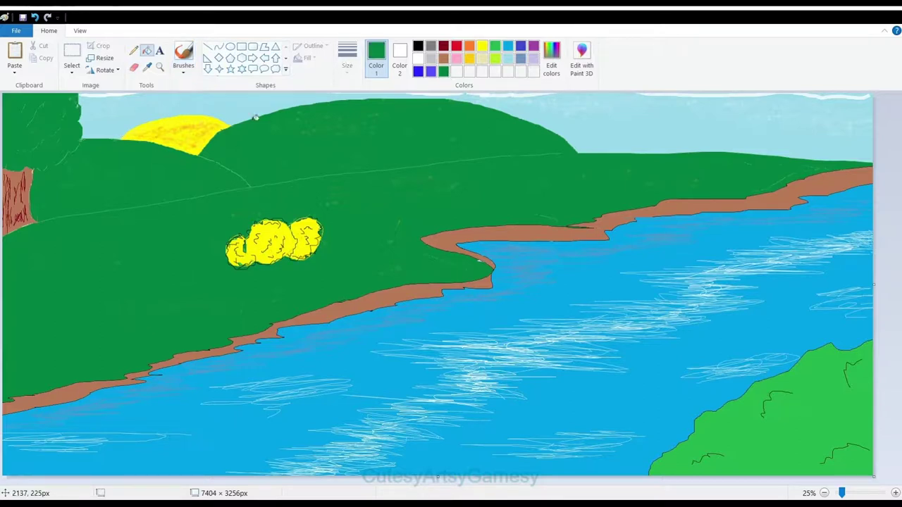
{"action": "left_click", "coordinate": [179, 138]}
{"action": "left_click", "coordinate": [469, 46]}
{"action": "left_click", "coordinate": [183, 53]}
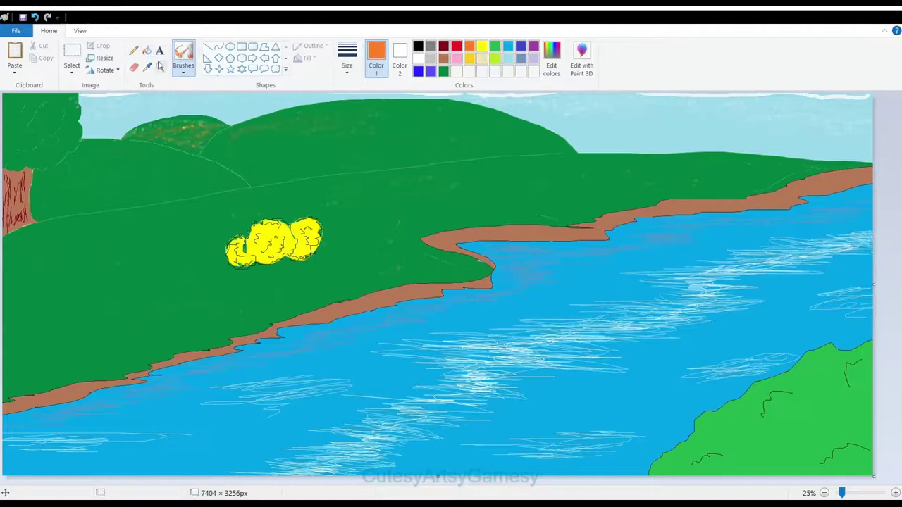
- Brush a thin brown outline of a path running down the small hill beside the tree
{"action": "left_click", "coordinate": [443, 59]}
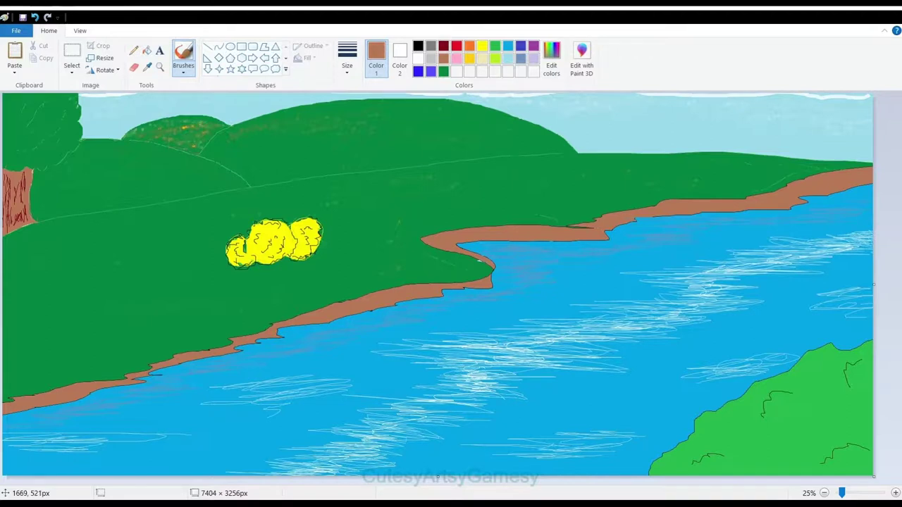
{"action": "left_click", "coordinate": [147, 51]}
{"action": "left_click", "coordinate": [147, 145]}
{"action": "key", "text": "ctrl+z"}
{"action": "left_click", "coordinate": [183, 54]}
{"action": "left_click_drag", "start_coordinate": [147, 145], "coordinate": [111, 209]}
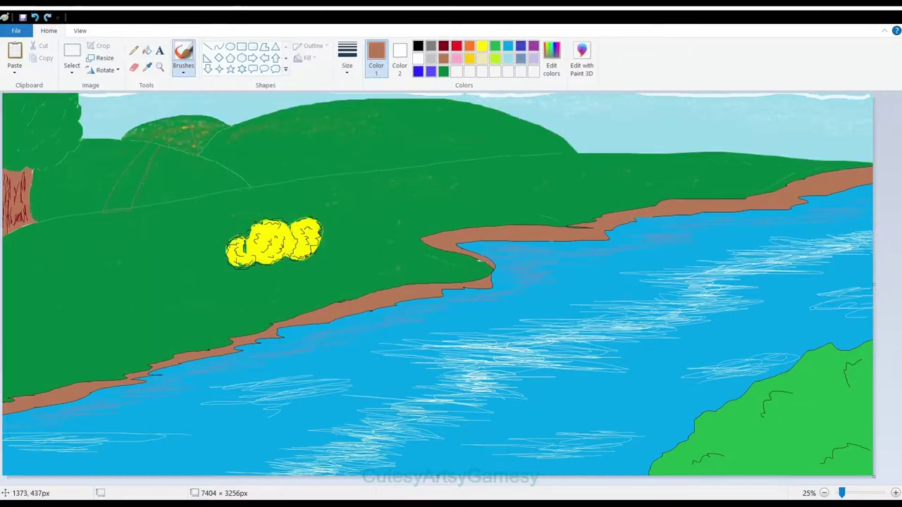
- Try to fill the thinly outlined path with brown
{"action": "left_click", "coordinate": [146, 50]}
{"action": "left_click", "coordinate": [150, 160]}
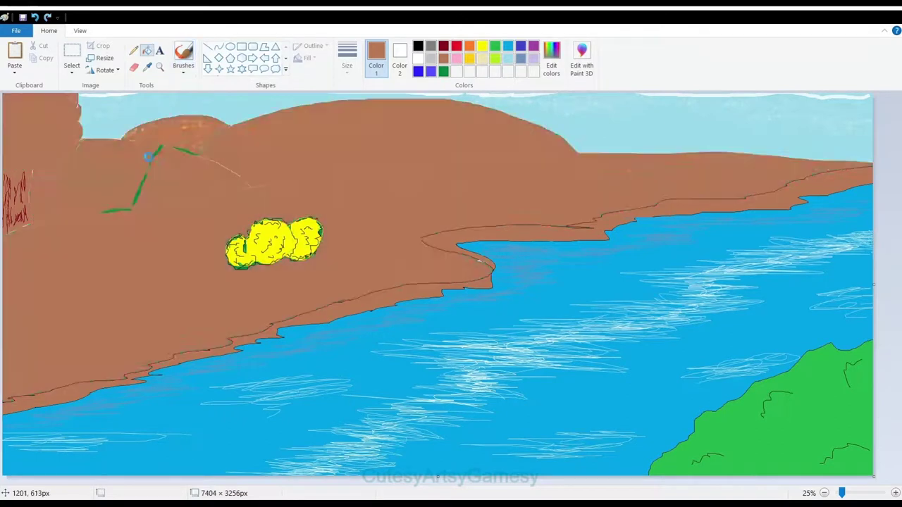
{"action": "key", "text": "ctrl+z"}
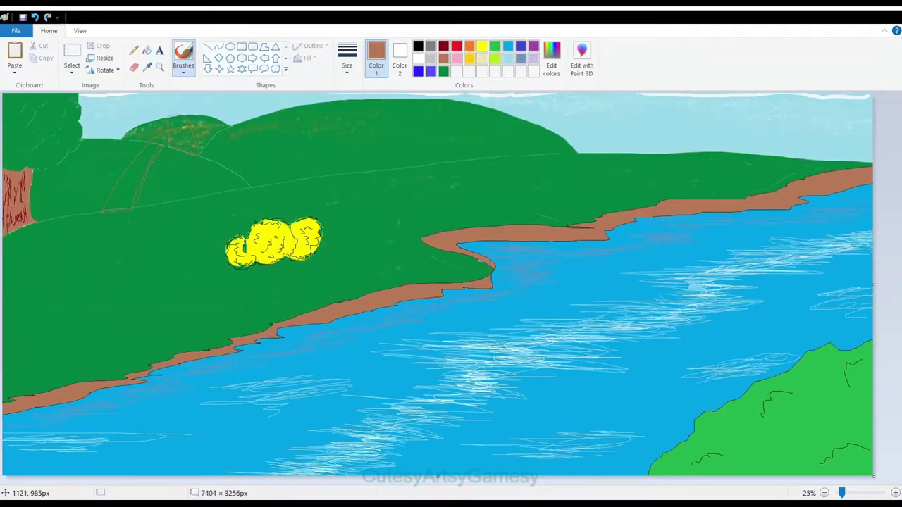
{"action": "left_click", "coordinate": [148, 51]}
{"action": "left_click", "coordinate": [131, 172]}
{"action": "key", "text": "ctrl+z"}
- Redraw the path outlines on the small hill and the far mound with a thicker brown brush and fill them brown
{"action": "left_click", "coordinate": [183, 53]}
{"action": "mouse_move", "coordinate": [148, 143]}
{"action": "left_mouse_down"}
{"action": "mouse_move", "coordinate": [136, 197]}
{"action": "mouse_move", "coordinate": [106, 209]}
{"action": "mouse_move", "coordinate": [144, 145]}
{"action": "mouse_move", "coordinate": [194, 153]}
{"action": "mouse_move", "coordinate": [169, 115]}
{"action": "mouse_move", "coordinate": [166, 138]}
{"action": "left_mouse_up"}
{"action": "left_click", "coordinate": [147, 51]}
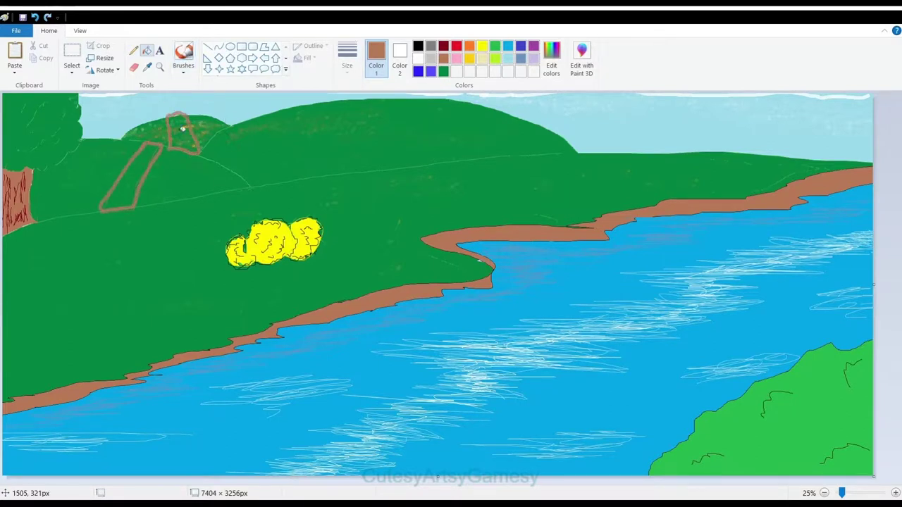
{"action": "left_click", "coordinate": [179, 130]}
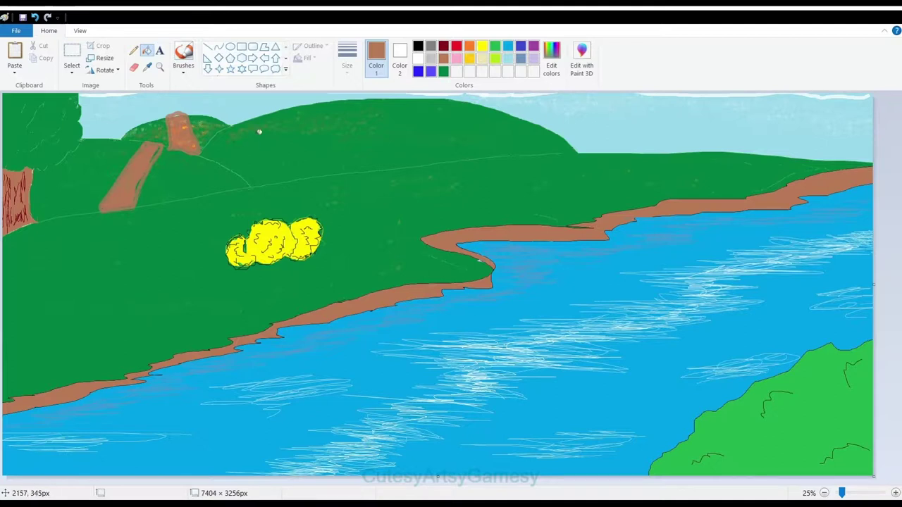
- Trim the ends of both path sections with dark green and repaint the far path in brown up to the mound's crest
{"action": "left_click", "coordinate": [184, 57]}
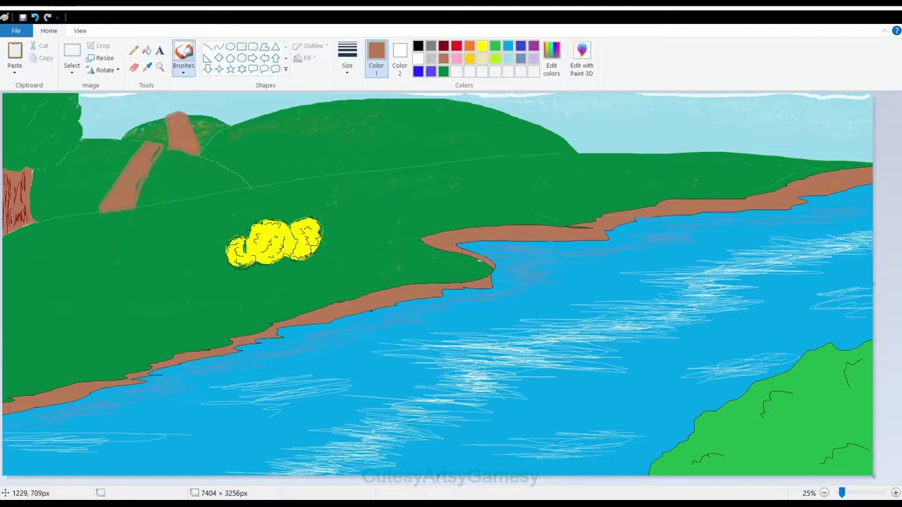
{"action": "left_click", "coordinate": [444, 71]}
{"action": "mouse_move", "coordinate": [158, 119]}
{"action": "left_mouse_down"}
{"action": "mouse_move", "coordinate": [184, 116]}
{"action": "mouse_move", "coordinate": [135, 131]}
{"action": "mouse_move", "coordinate": [204, 113]}
{"action": "mouse_move", "coordinate": [180, 112]}
{"action": "left_mouse_up"}
{"action": "left_click_drag", "start_coordinate": [146, 144], "coordinate": [196, 153]}
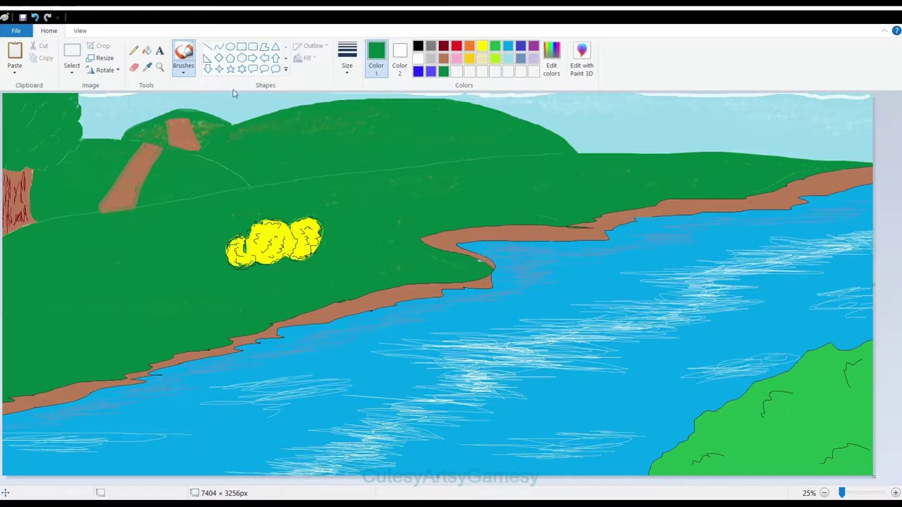
{"action": "left_click", "coordinate": [445, 59]}
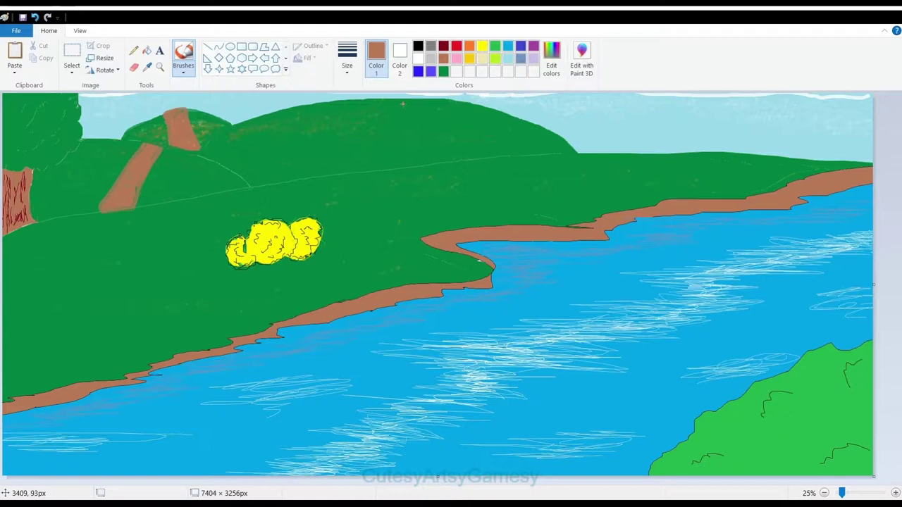
- Brush a green line along the upper edge of the riverside meadow, from below the tree to its far end
{"action": "left_click", "coordinate": [496, 47]}
{"action": "mouse_move", "coordinate": [423, 200]}
{"action": "left_mouse_down"}
{"action": "mouse_move", "coordinate": [499, 198]}
{"action": "mouse_move", "coordinate": [482, 197]}
{"action": "left_mouse_up"}
{"action": "key", "text": "ctrl+z"}
{"action": "mouse_move", "coordinate": [520, 175]}
{"action": "left_mouse_down"}
{"action": "mouse_move", "coordinate": [487, 165]}
{"action": "mouse_move", "coordinate": [366, 181]}
{"action": "left_mouse_up"}
{"action": "key", "text": "ctrl+z"}
{"action": "key", "text": "ctrl+z"}
{"action": "left_click_drag", "start_coordinate": [302, 191], "coordinate": [5, 238]}
{"action": "left_click_drag", "start_coordinate": [303, 191], "coordinate": [677, 163]}
{"action": "key", "text": "ctrl+z"}
{"action": "mouse_move", "coordinate": [301, 191]}
{"action": "left_mouse_down"}
{"action": "mouse_move", "coordinate": [588, 163]}
{"action": "mouse_move", "coordinate": [774, 165]}
{"action": "left_mouse_up"}
- Brush a green line just above the brown bank to close the meadow outline and fill the inside with green
{"action": "left_click_drag", "start_coordinate": [6, 381], "coordinate": [116, 371]}
{"action": "key", "text": "ctrl+z"}
{"action": "mouse_move", "coordinate": [115, 371]}
{"action": "left_mouse_down"}
{"action": "mouse_move", "coordinate": [54, 373]}
{"action": "mouse_move", "coordinate": [186, 347]}
{"action": "mouse_move", "coordinate": [348, 294]}
{"action": "mouse_move", "coordinate": [420, 251]}
{"action": "mouse_move", "coordinate": [510, 218]}
{"action": "mouse_move", "coordinate": [761, 180]}
{"action": "mouse_move", "coordinate": [782, 165]}
{"action": "left_mouse_up"}
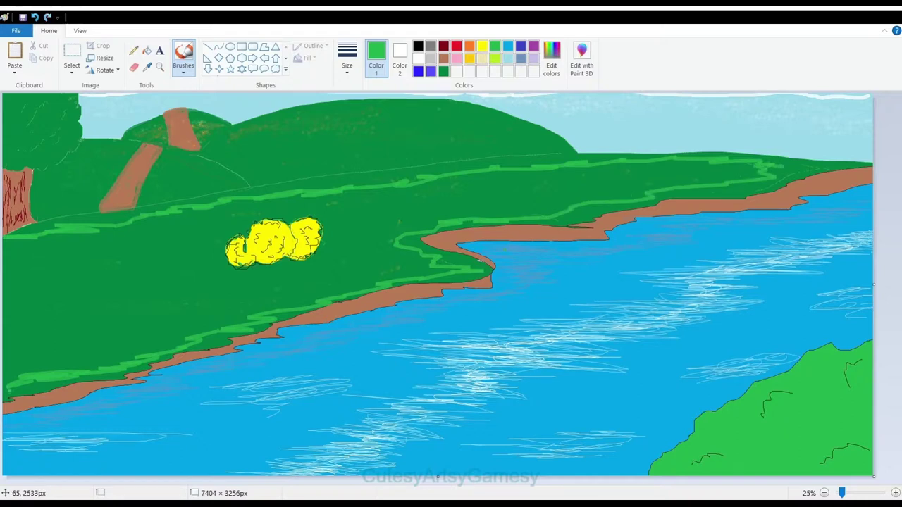
{"action": "left_click", "coordinate": [146, 50]}
{"action": "left_click", "coordinate": [169, 261]}
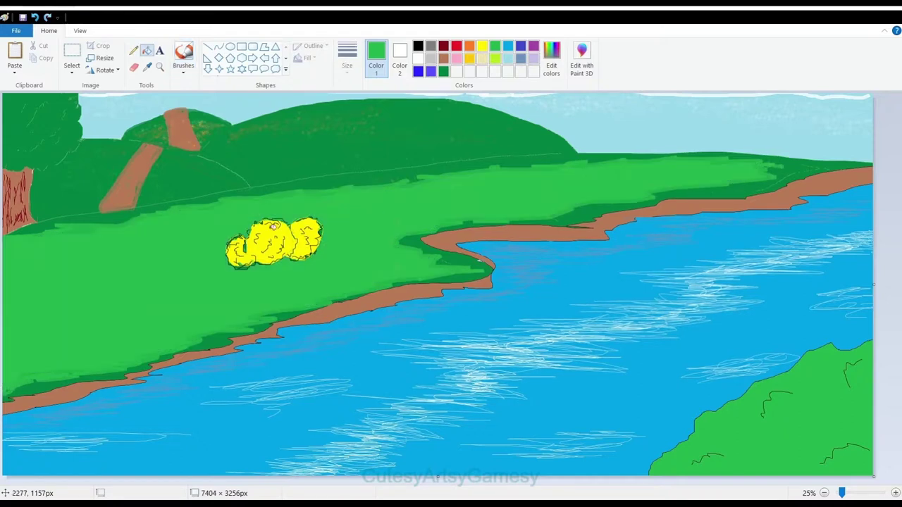
- Paint two white clouds low in the sky, one next to the large hill and one near the canvas edge
{"action": "left_click", "coordinate": [418, 58]}
{"action": "left_click", "coordinate": [780, 133]}
{"action": "left_click", "coordinate": [35, 17]}
{"action": "left_click", "coordinate": [184, 51]}
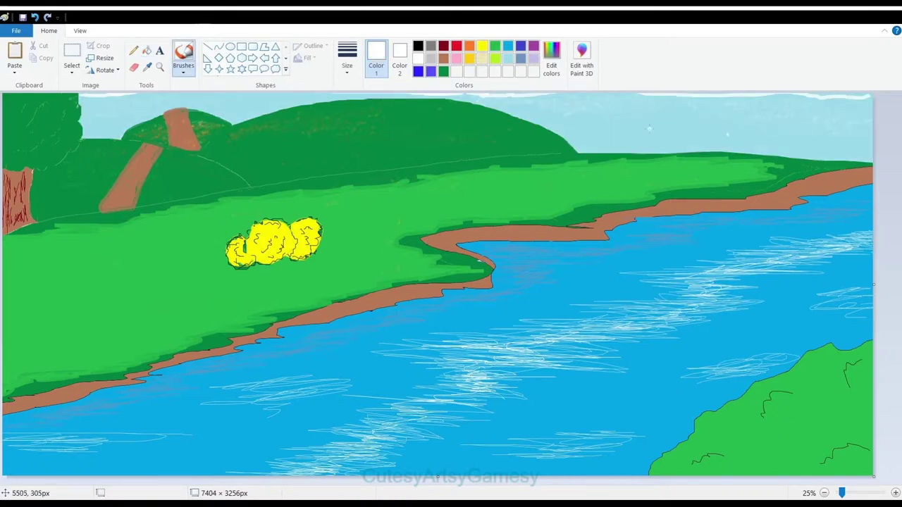
{"action": "mouse_move", "coordinate": [695, 131]}
{"action": "left_mouse_down"}
{"action": "mouse_move", "coordinate": [862, 129]}
{"action": "mouse_move", "coordinate": [857, 139]}
{"action": "mouse_move", "coordinate": [808, 137]}
{"action": "mouse_move", "coordinate": [808, 121]}
{"action": "mouse_move", "coordinate": [842, 125]}
{"action": "mouse_move", "coordinate": [818, 131]}
{"action": "mouse_move", "coordinate": [870, 105]}
{"action": "mouse_move", "coordinate": [863, 141]}
{"action": "left_mouse_up"}
{"action": "mouse_move", "coordinate": [564, 134]}
{"action": "left_mouse_down"}
{"action": "mouse_move", "coordinate": [619, 124]}
{"action": "mouse_move", "coordinate": [633, 135]}
{"action": "mouse_move", "coordinate": [561, 146]}
{"action": "mouse_move", "coordinate": [599, 127]}
{"action": "mouse_move", "coordinate": [628, 132]}
{"action": "mouse_move", "coordinate": [599, 138]}
{"action": "mouse_move", "coordinate": [667, 142]}
{"action": "left_mouse_up"}
{"action": "left_click_drag", "start_coordinate": [588, 143], "coordinate": [547, 128]}
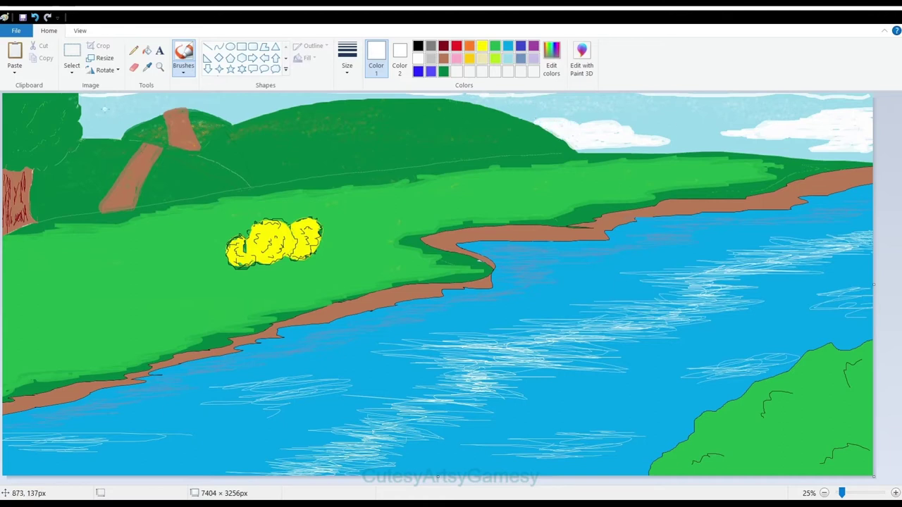
- Switch to a different brush type, add faint white texture to the sky and start gold shading on the small hill
{"action": "left_click", "coordinate": [184, 69]}
{"action": "left_click", "coordinate": [257, 107]}
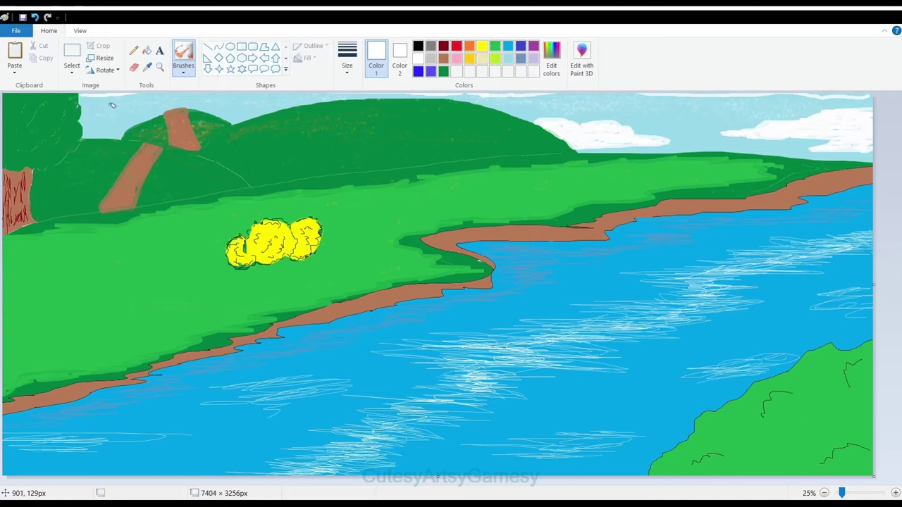
{"action": "left_click", "coordinate": [474, 61]}
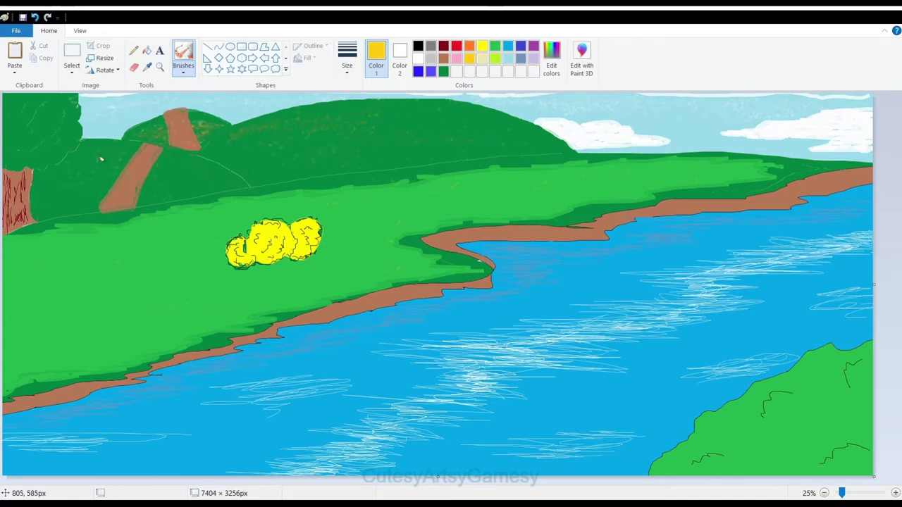